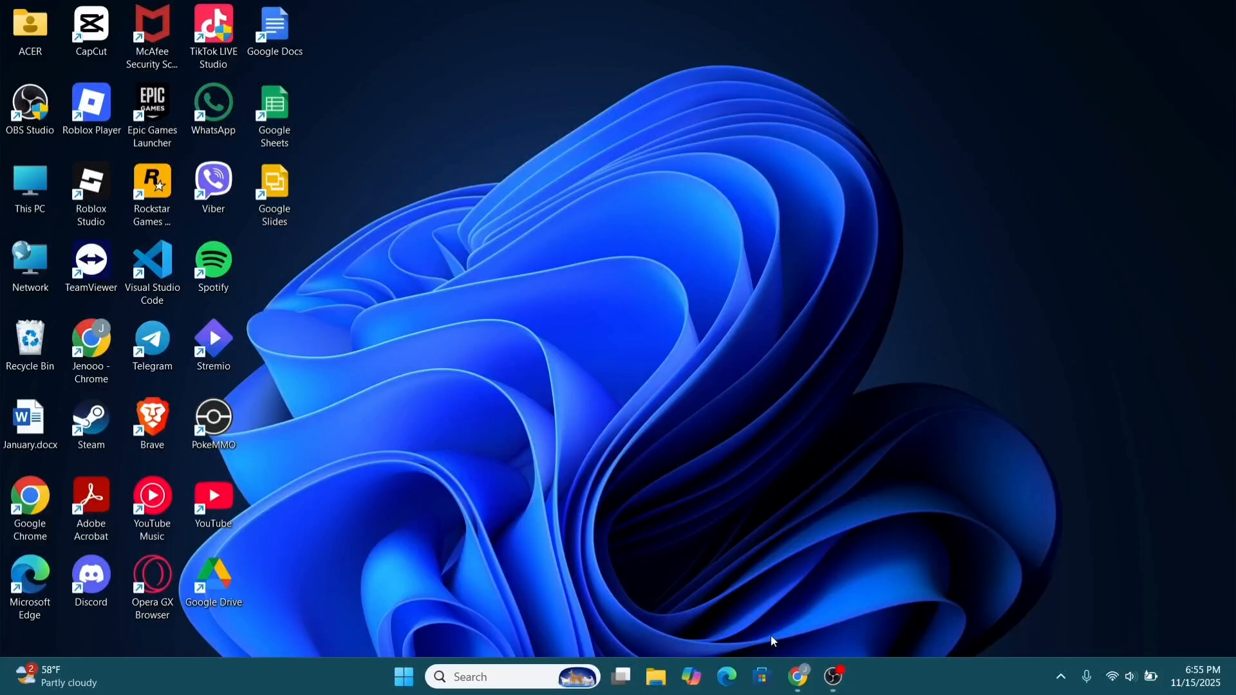
# Pause Windows updates for 1 week in Settings, check the available pause extensions, and close the window
pyautogui.press('super+i')
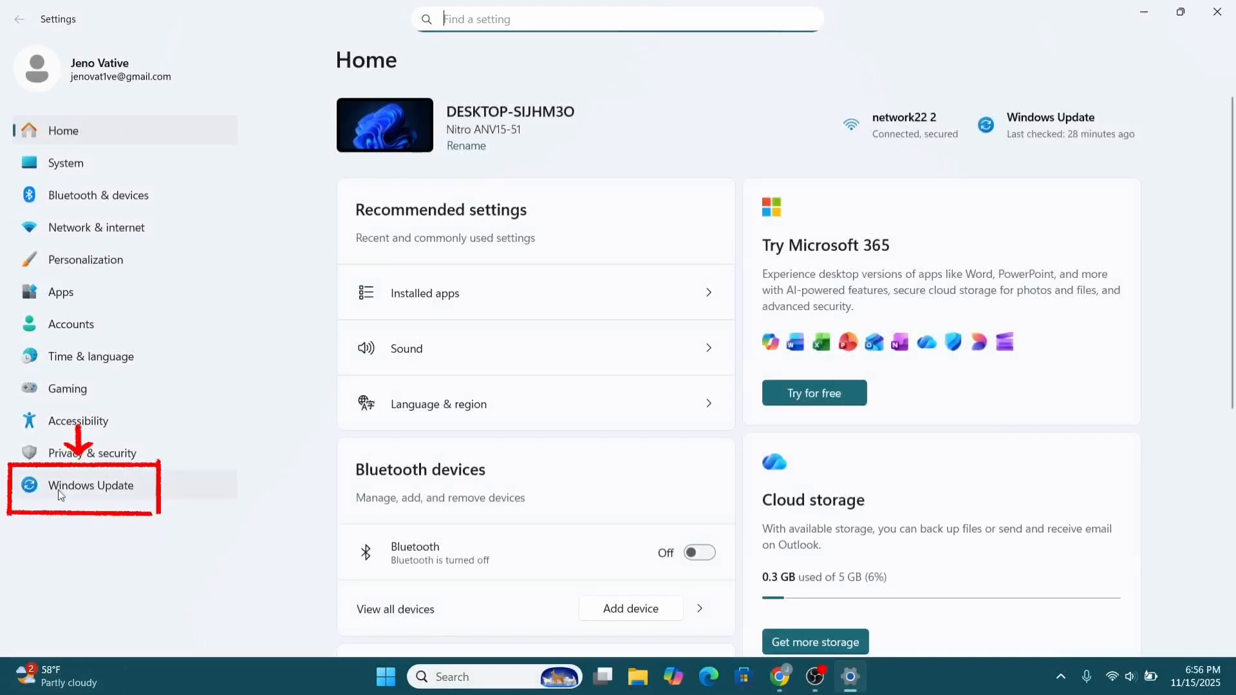
pyautogui.click(79, 485)
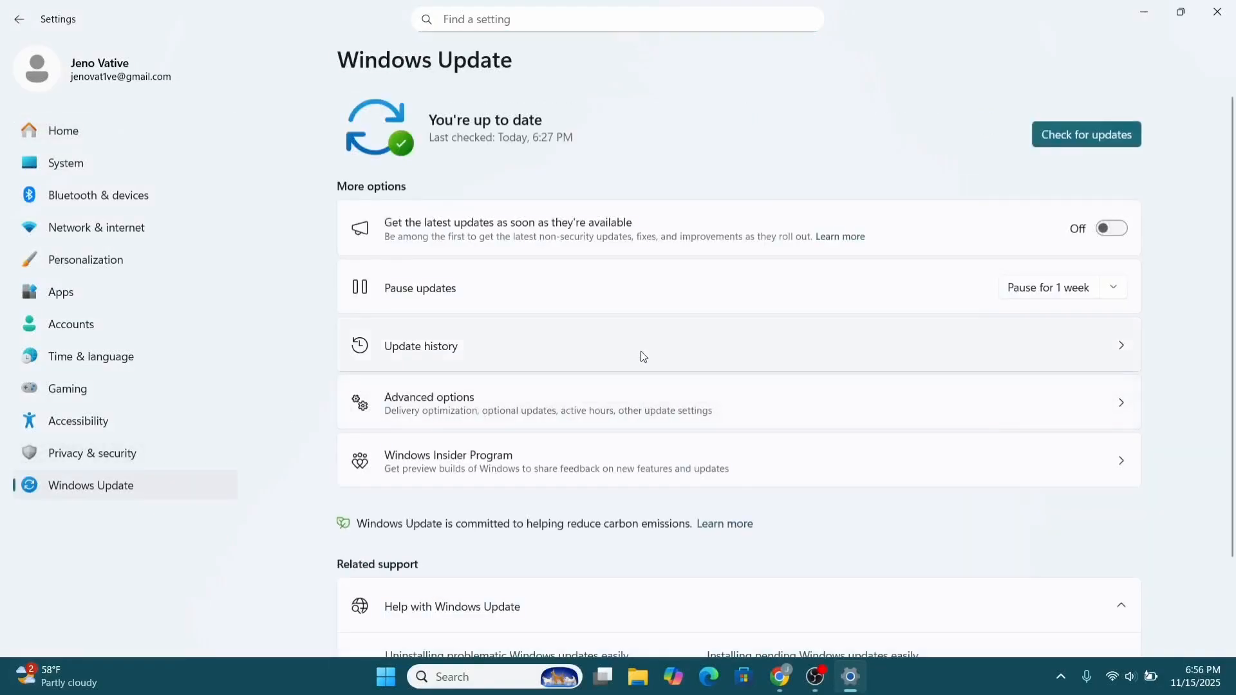
pyautogui.click(1053, 298)
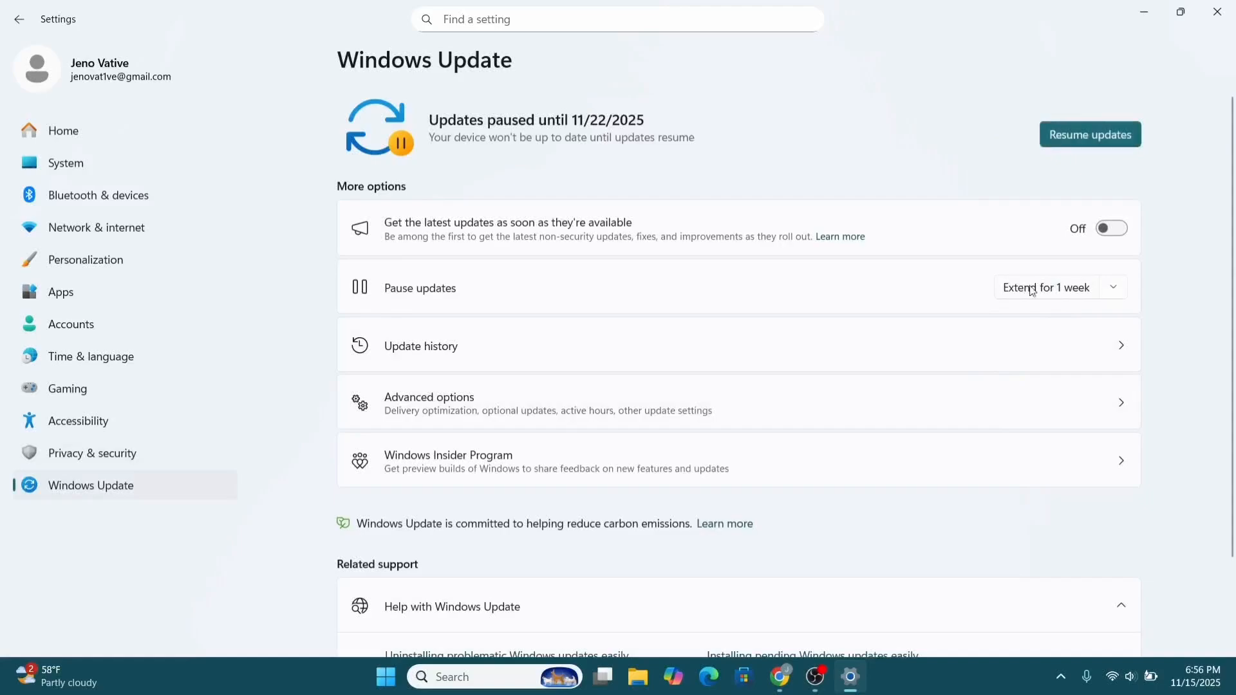
pyautogui.click(1121, 288)
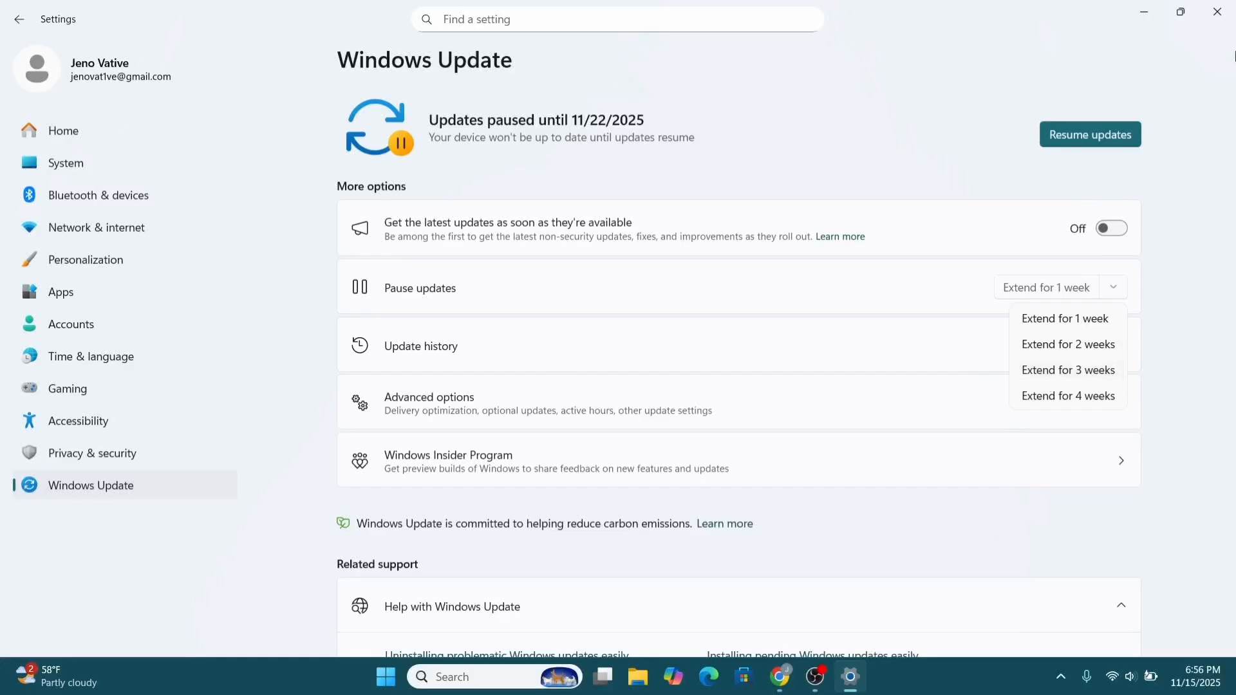
pyautogui.click(1216, 12)
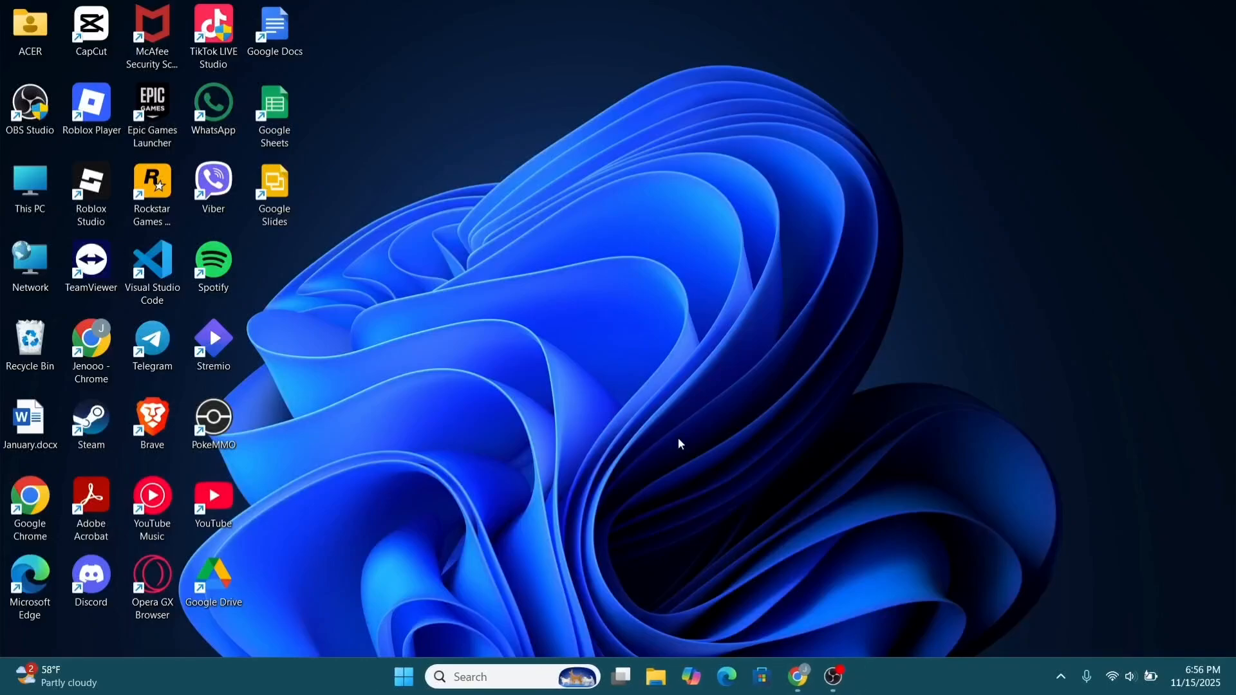
# Open the Services console by running services.msc
pyautogui.press('super+r')
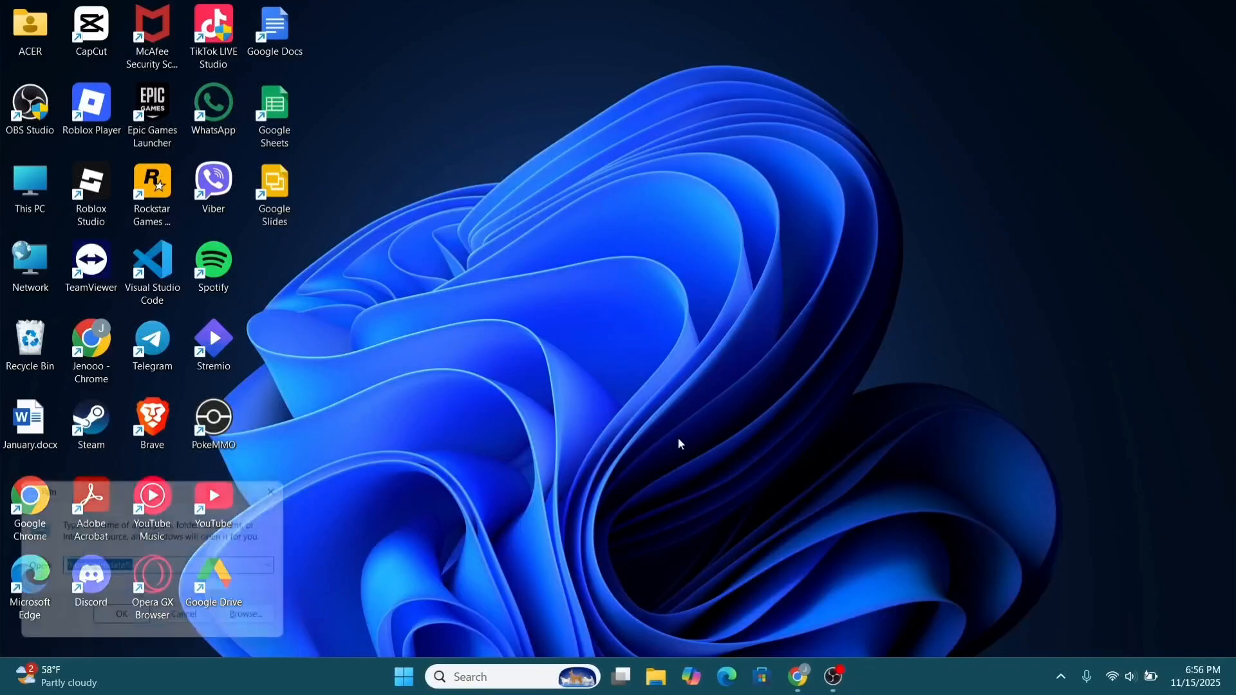
pyautogui.moveTo(165, 486); pyautogui.dragTo(569, 308)
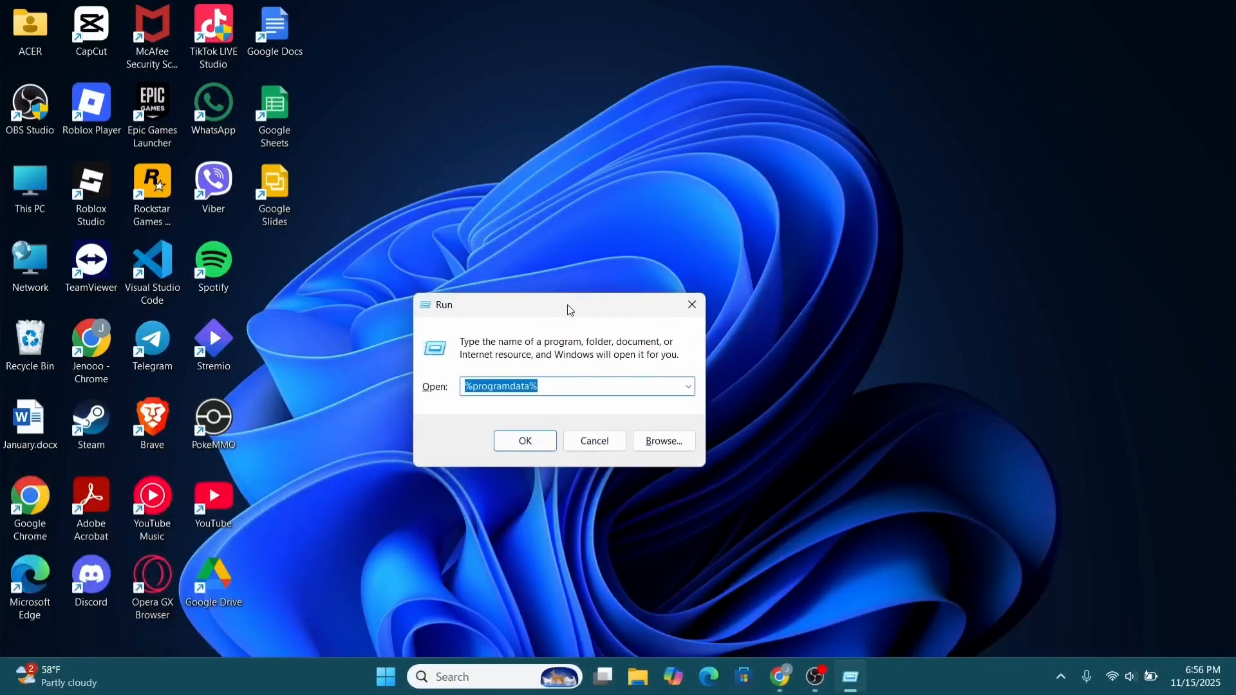
pyautogui.write('ser')
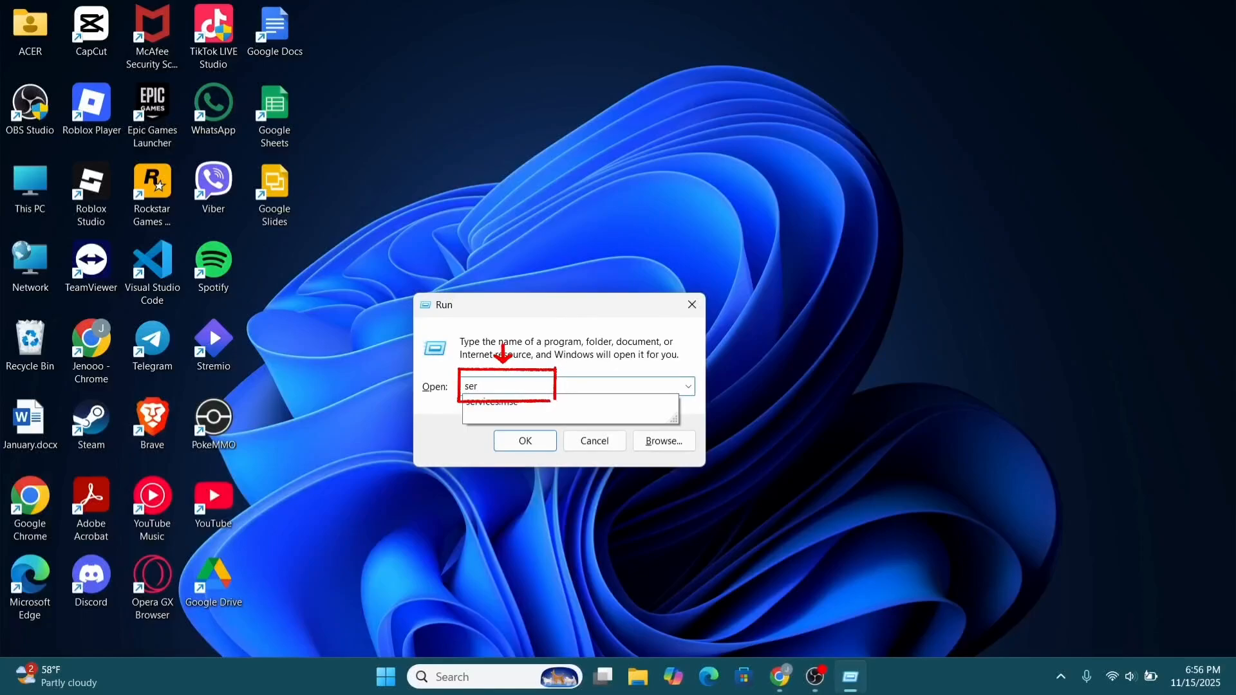
pyautogui.write('vice')
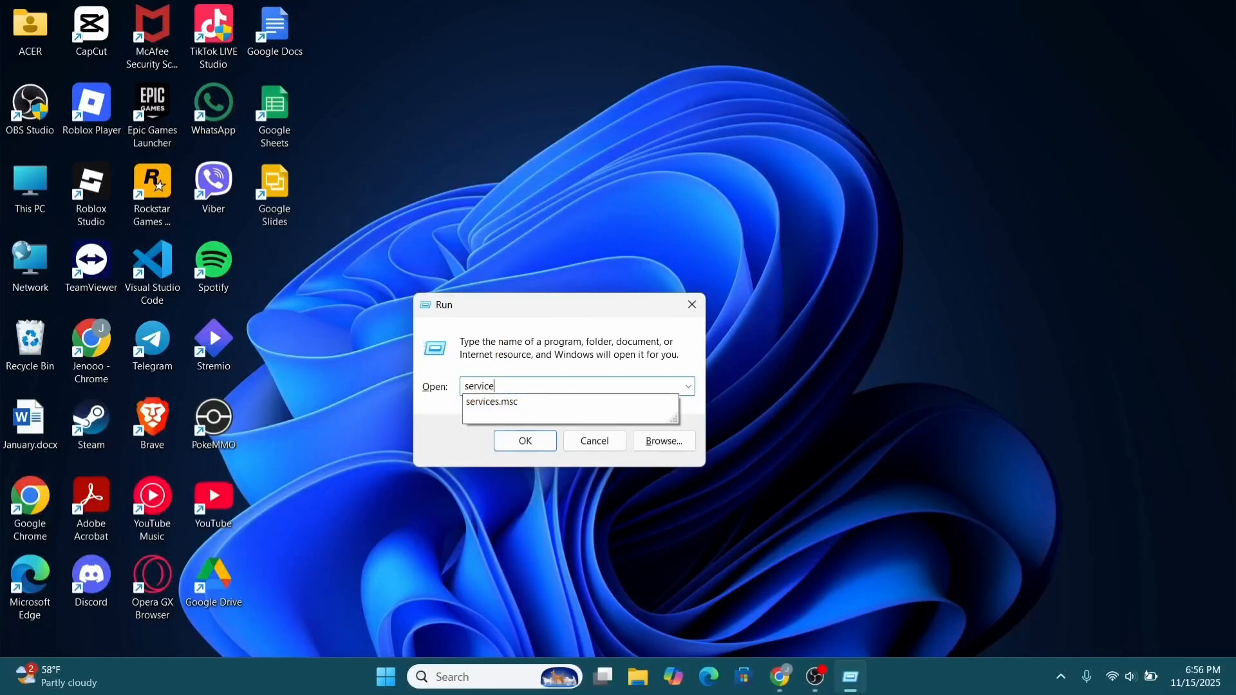
pyautogui.write('s.msc')
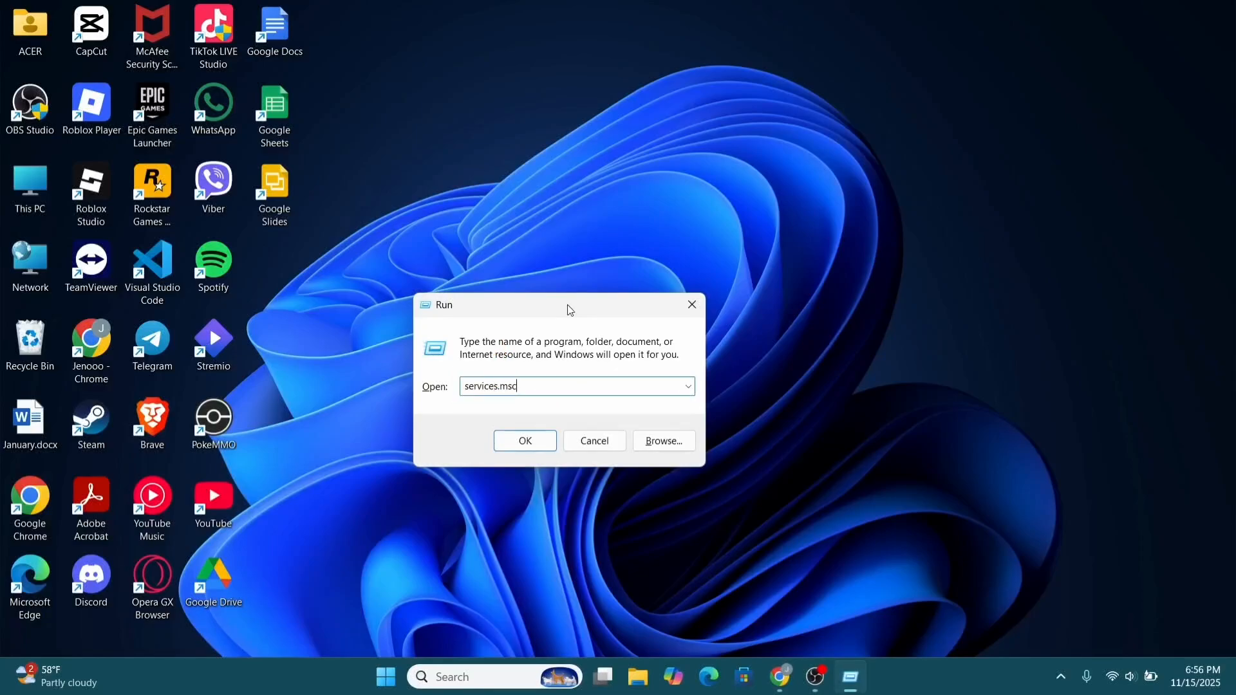
pyautogui.press('Return')
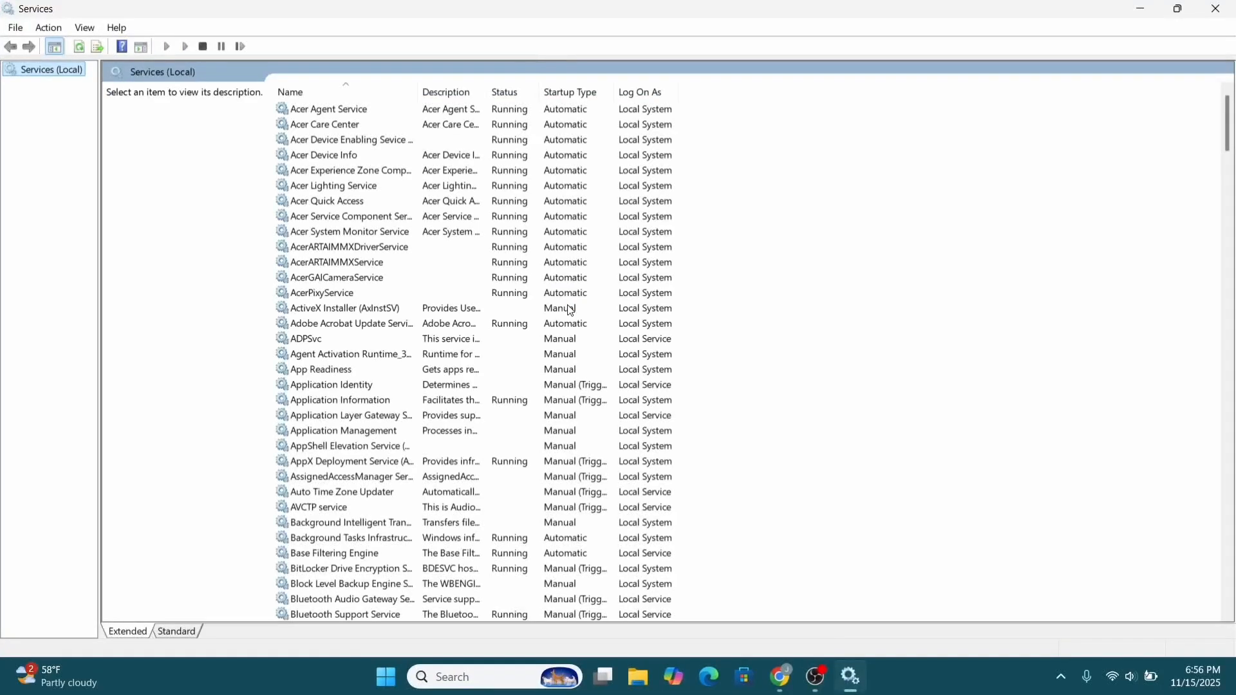
# Find the Windows Update service in the services list and open its properties
pyautogui.click(334, 314)
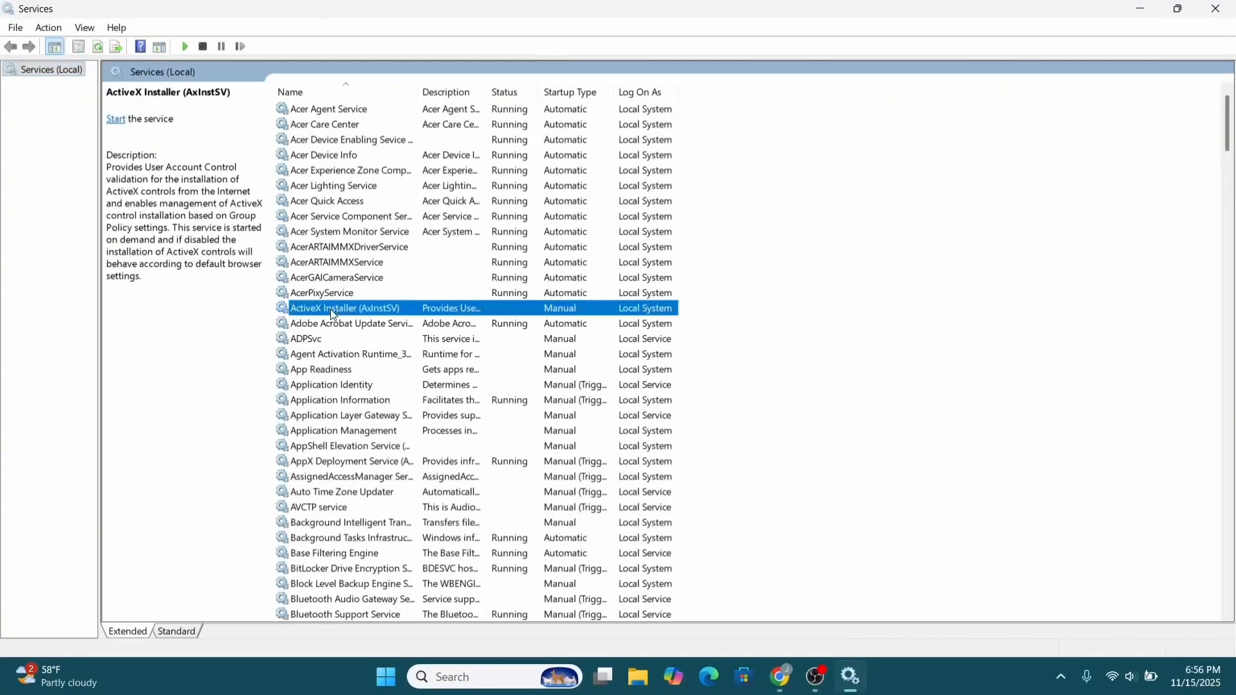
pyautogui.press('w')
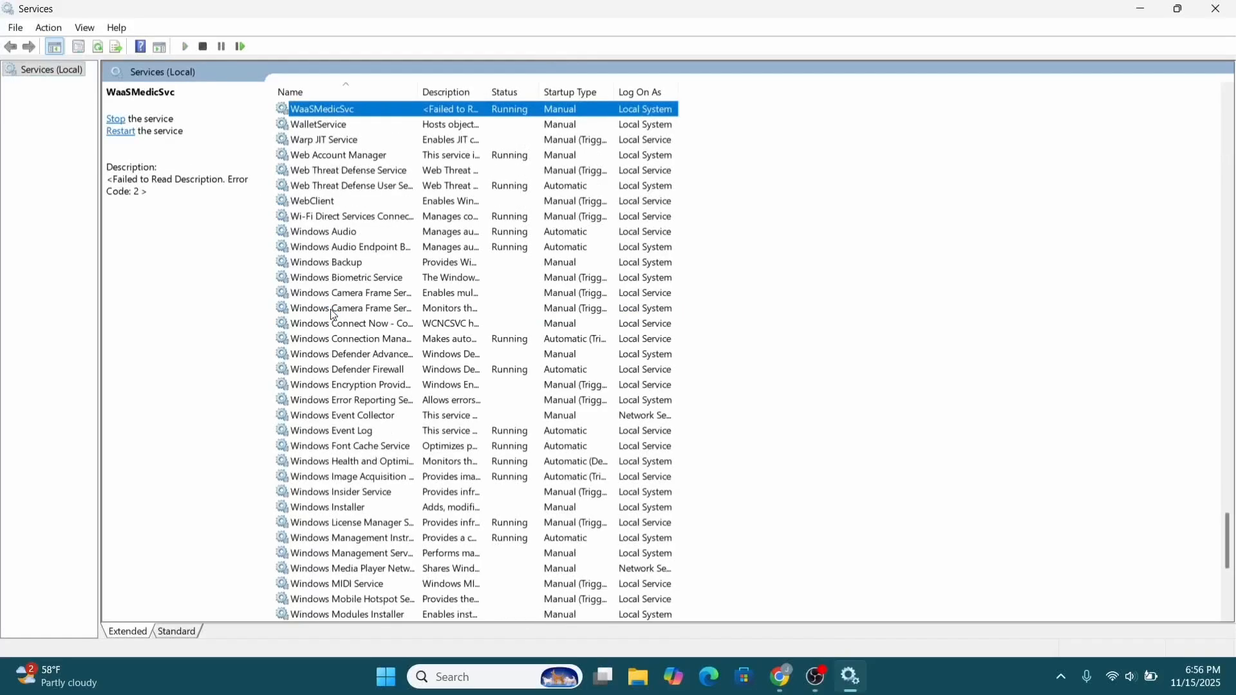
pyautogui.scroll(-8, 339, 408)
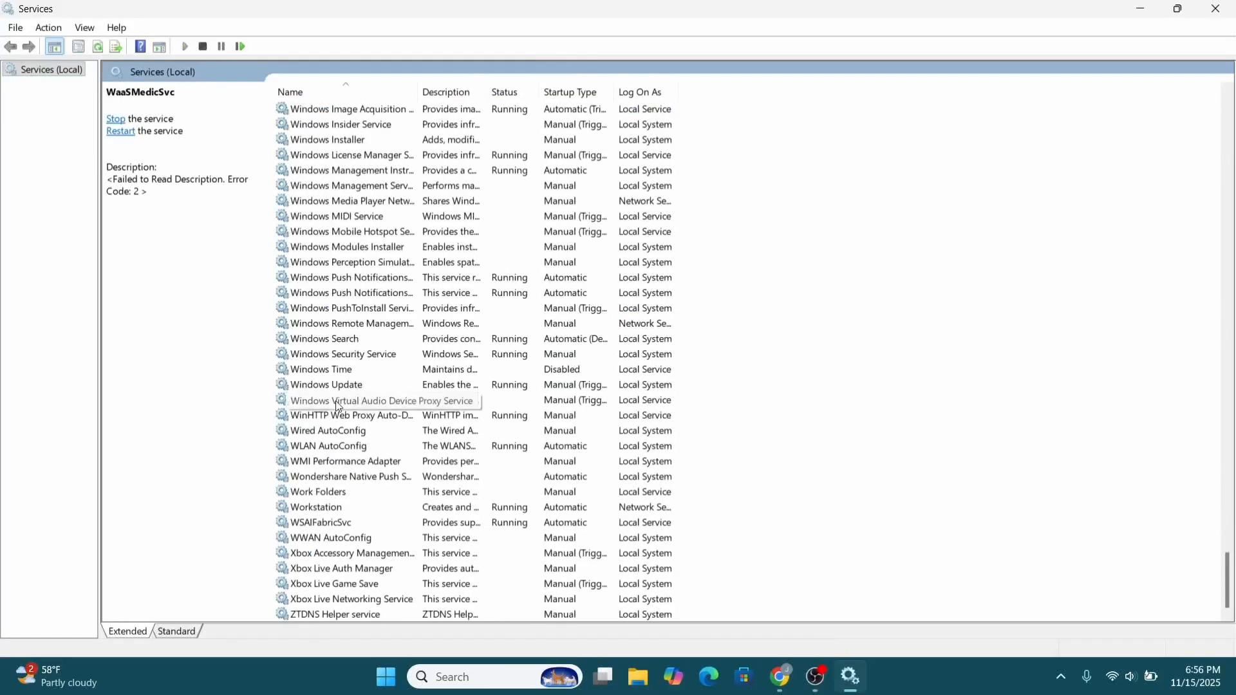
pyautogui.click(350, 386)
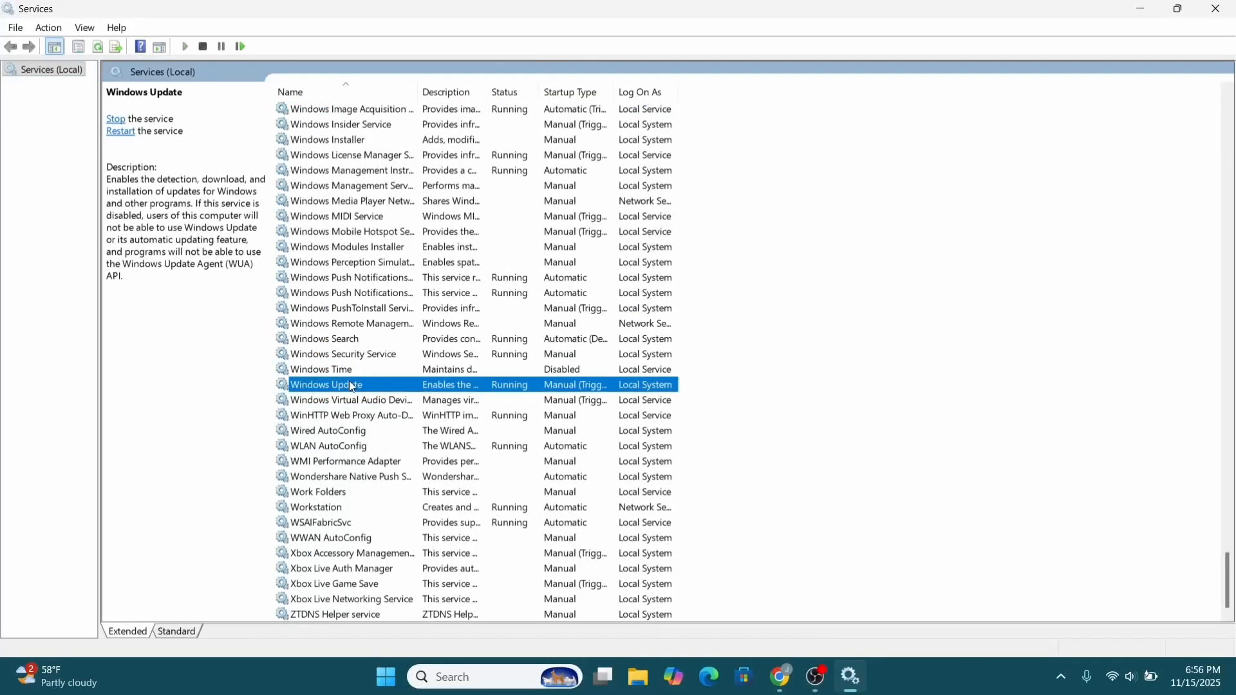
pyautogui.rightClick(353, 387)
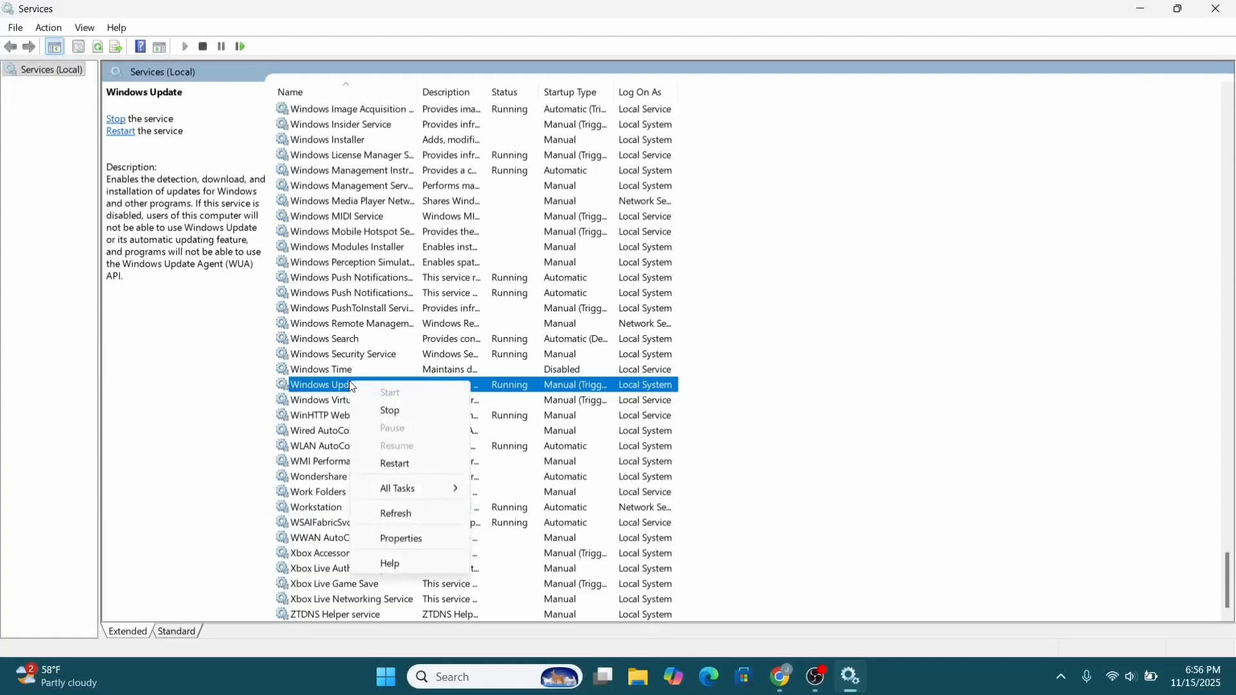
pyautogui.click(399, 542)
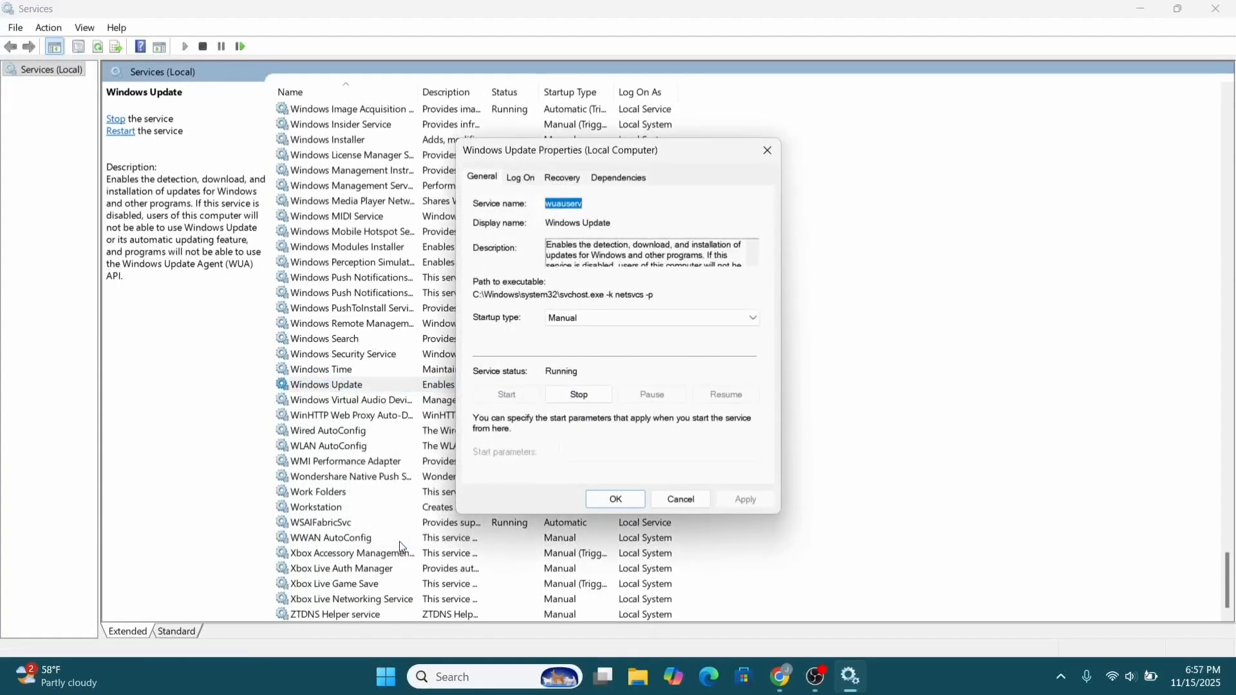
# Choose Disabled as the Windows Update service's startup type, cancel the properties dialog, and close Services
pyautogui.click(600, 317)
pyautogui.click(600, 354)
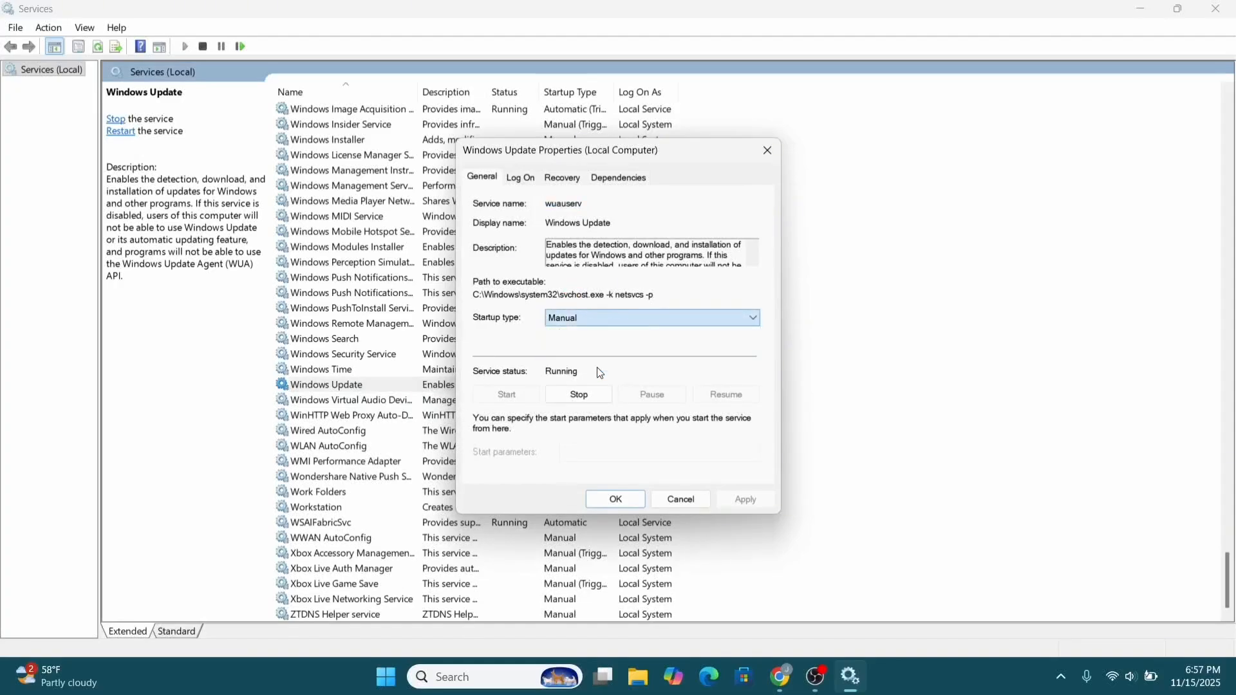
pyautogui.press('Down')
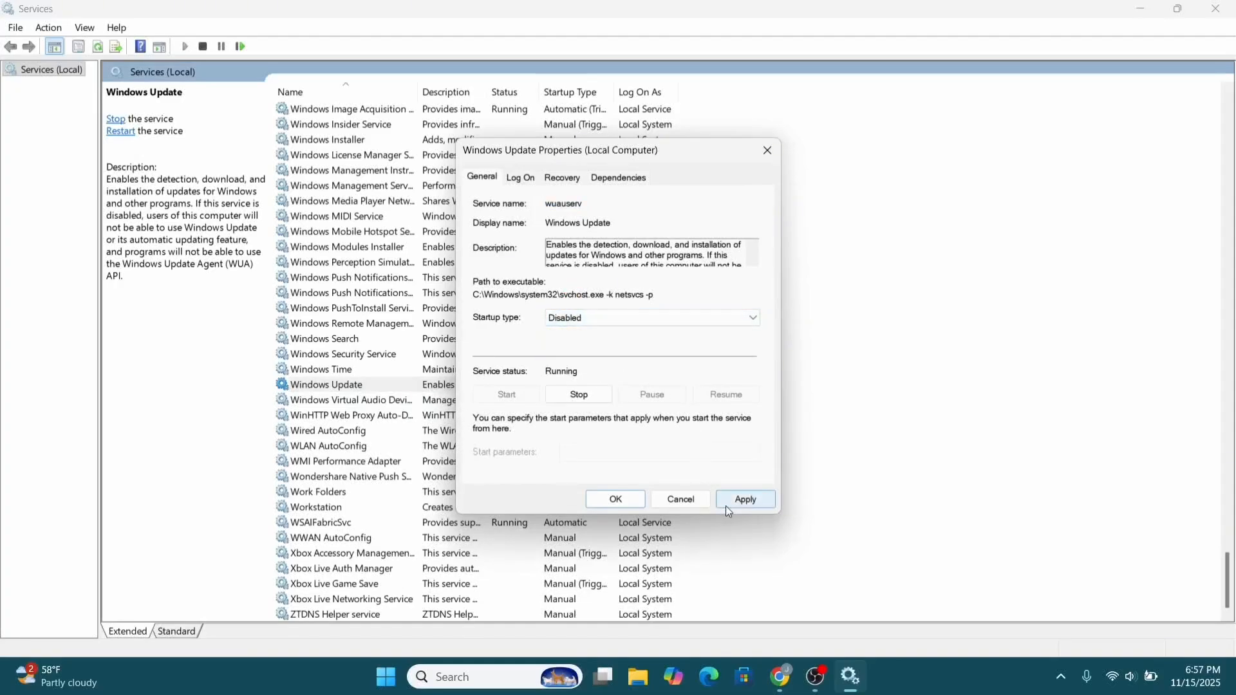
pyautogui.click(681, 500)
pyautogui.click(1216, 9)
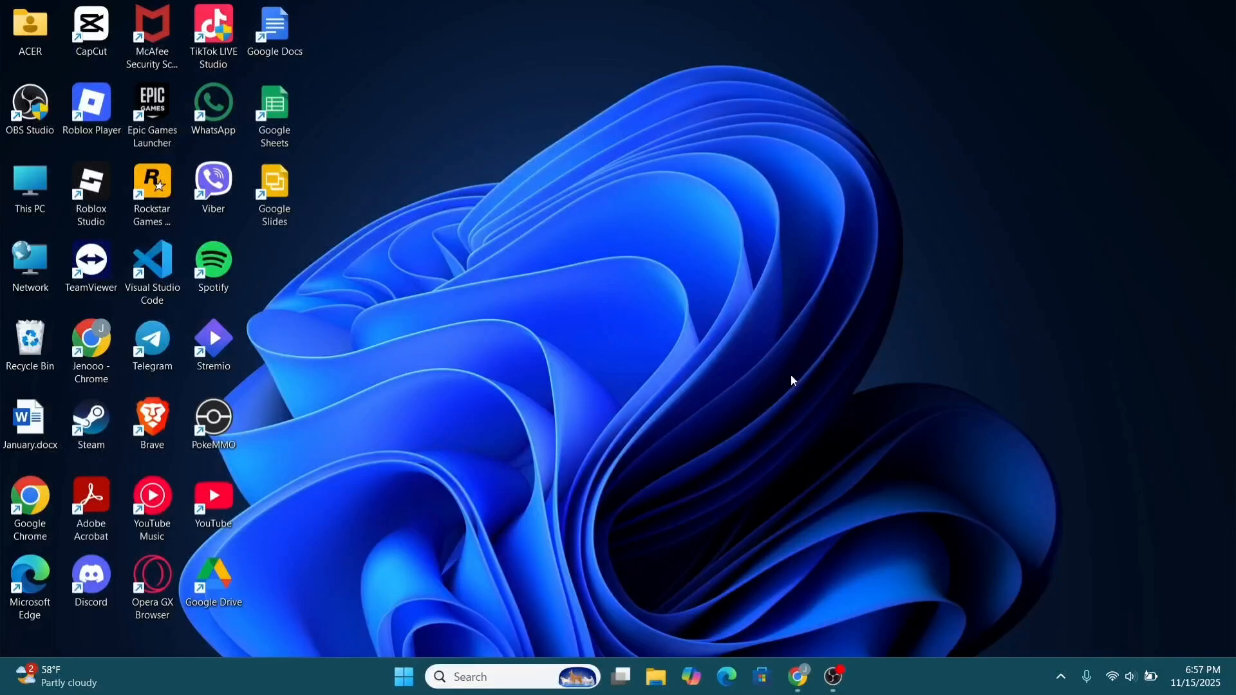
# Open the Local Group Policy Editor by running gpedit.msc, maximize it, and widen the tree pane to show full folder names
pyautogui.press('super+r')
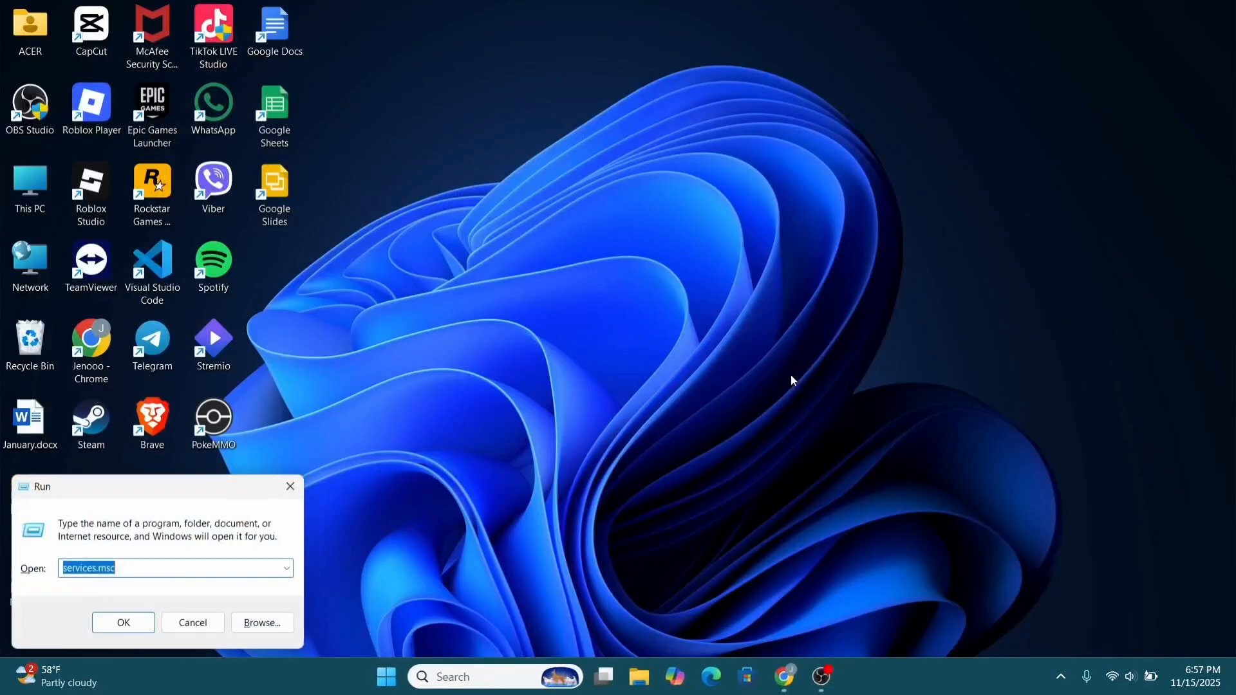
pyautogui.moveTo(171, 484); pyautogui.dragTo(564, 226)
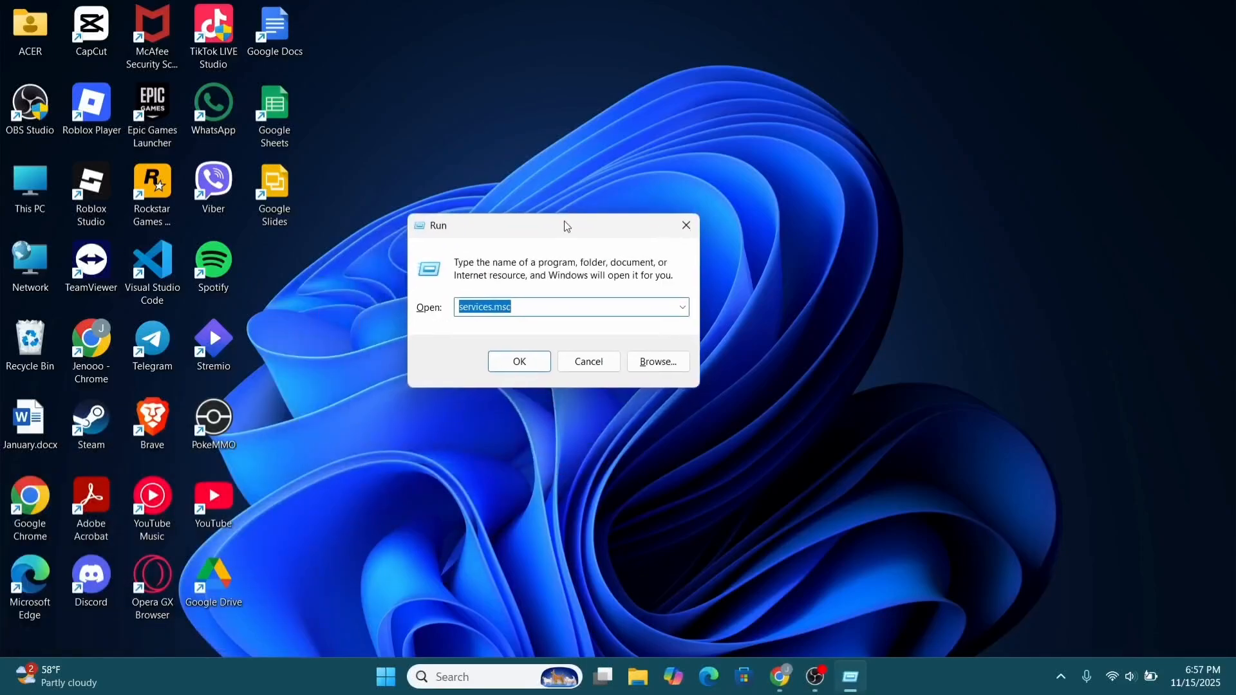
pyautogui.write('g')
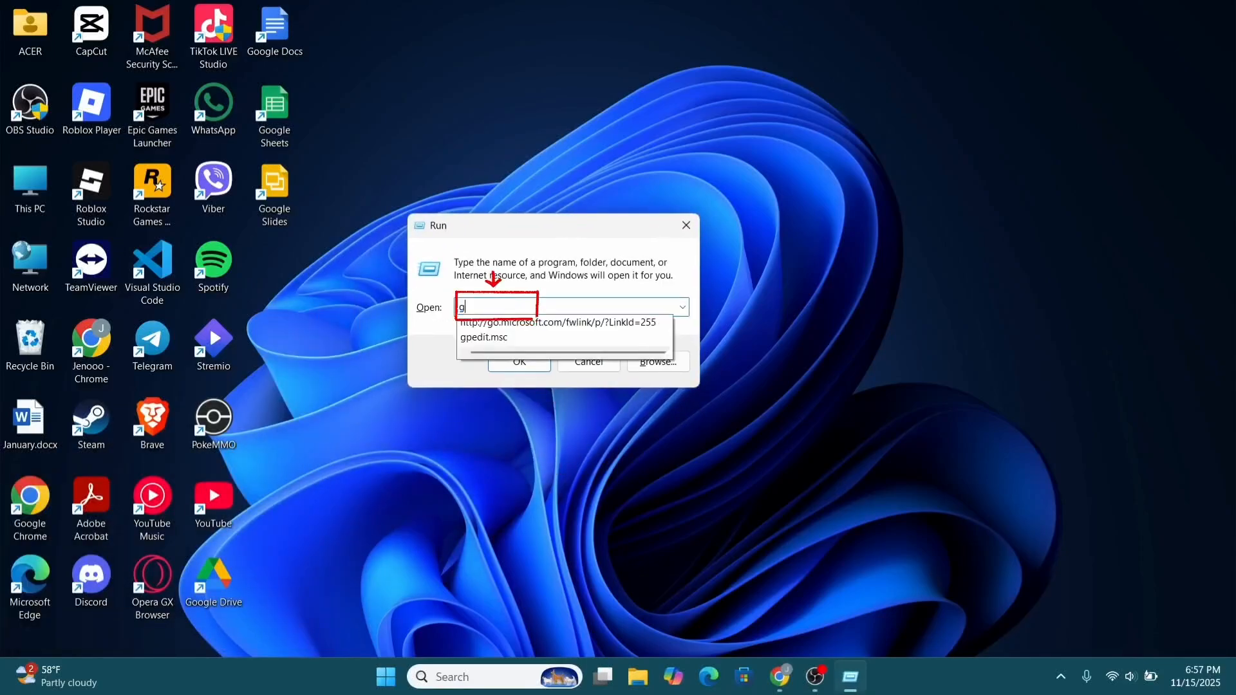
pyautogui.write('pedit')
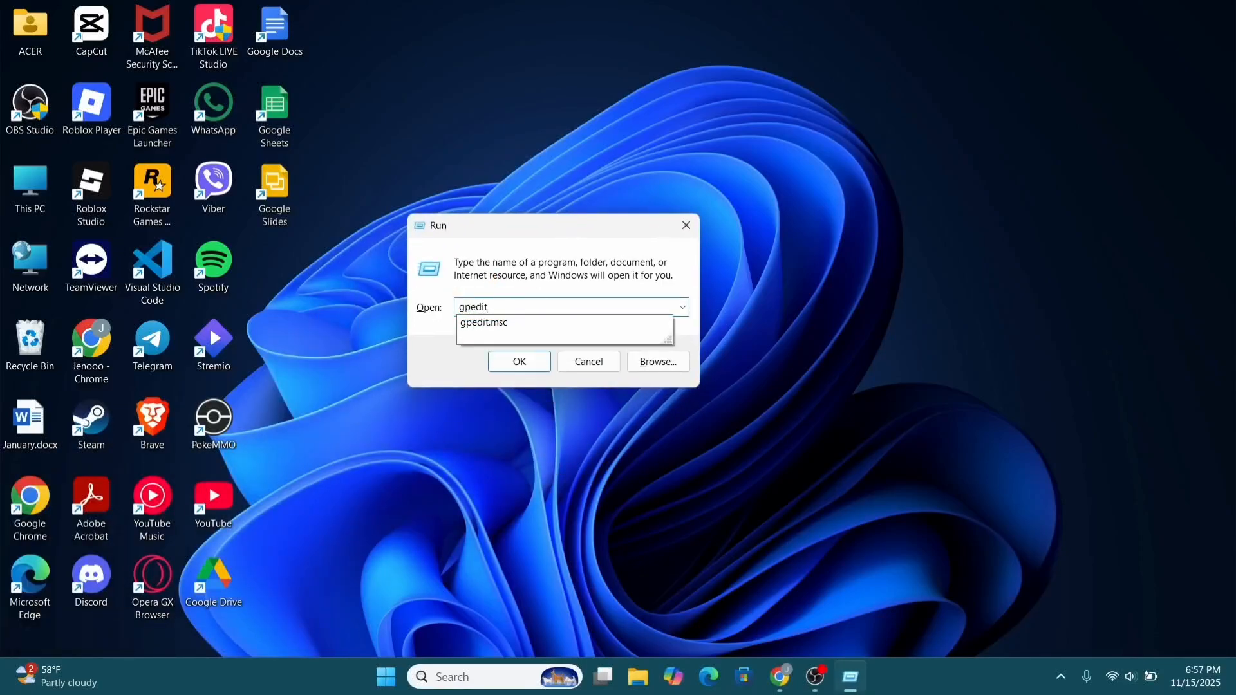
pyautogui.write('.msc')
pyautogui.press('Return')
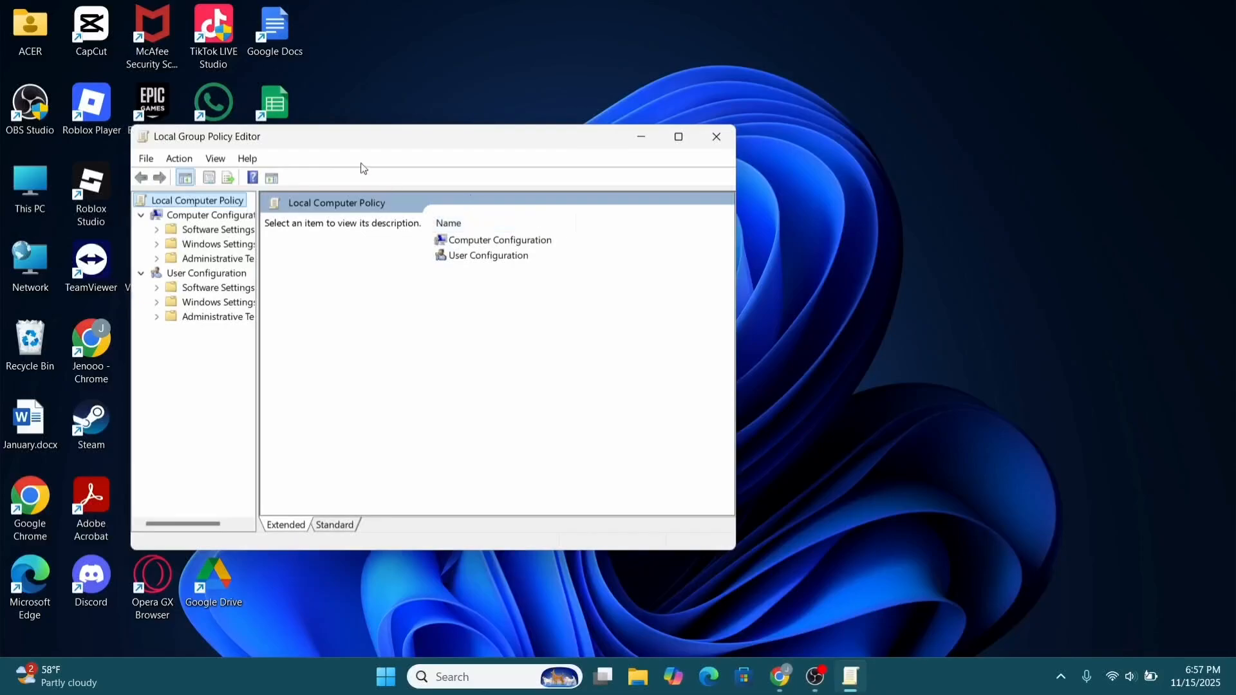
pyautogui.click(680, 135)
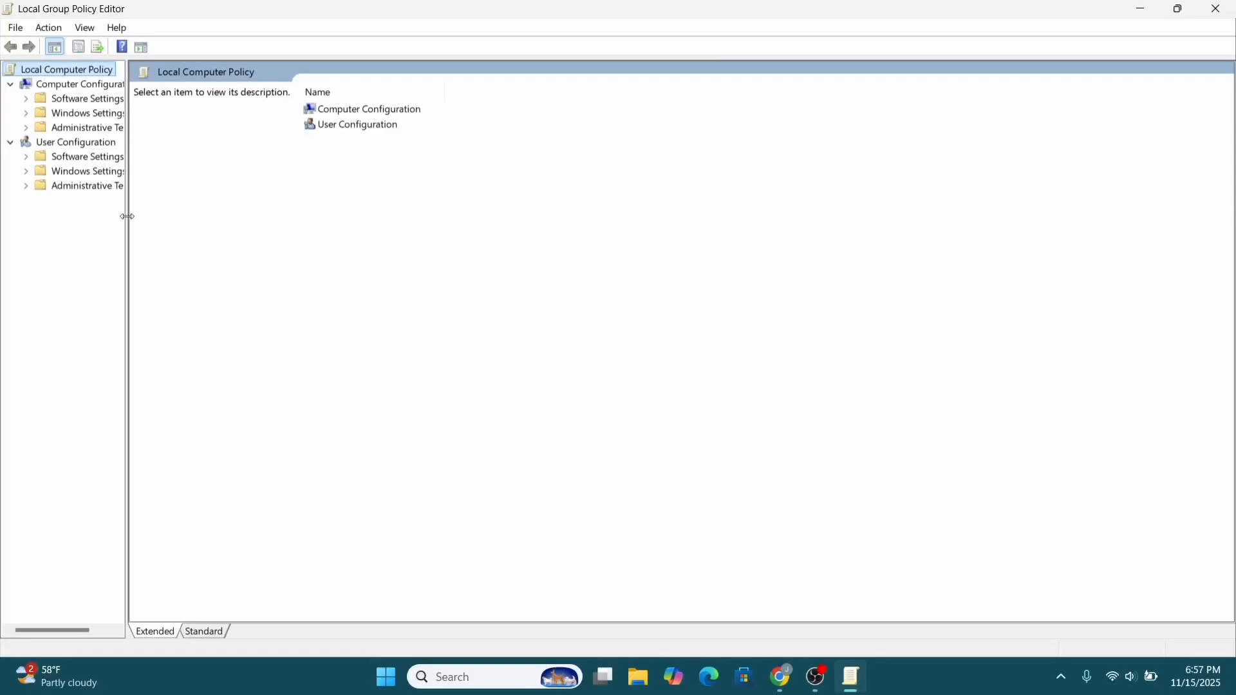
pyautogui.moveTo(127, 217); pyautogui.dragTo(222, 219)
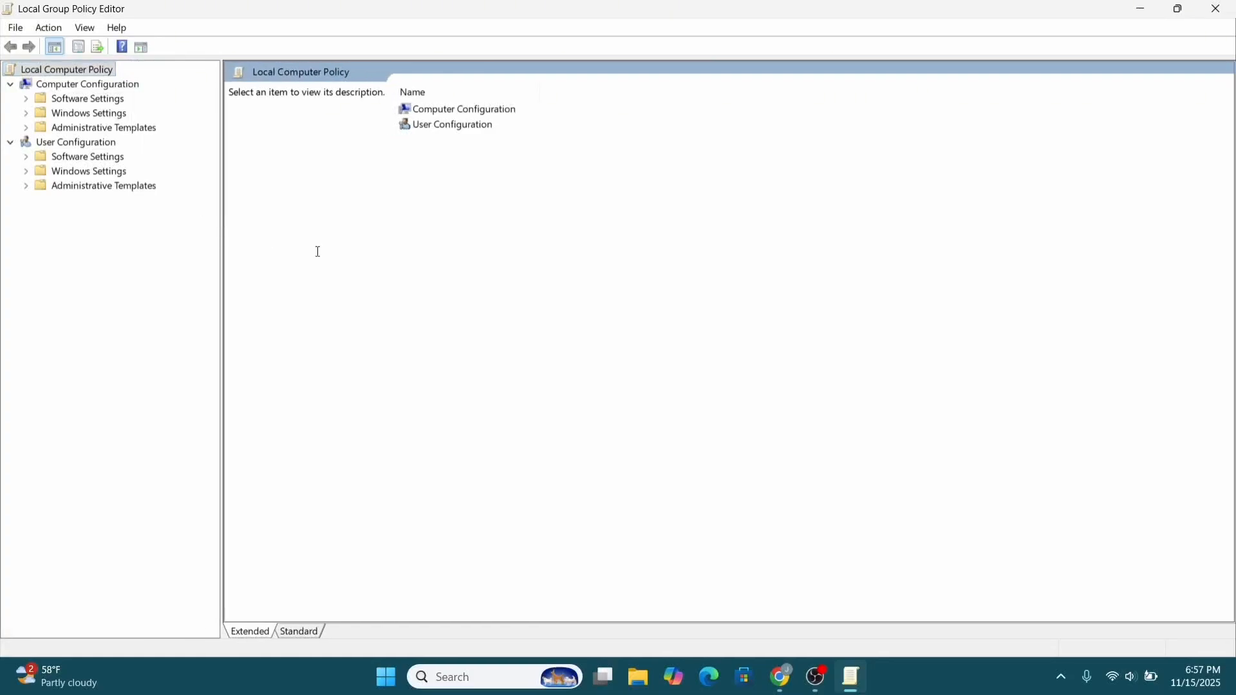
# Open the Windows Components folder under Computer Configuration > Administrative Templates
pyautogui.click(102, 86)
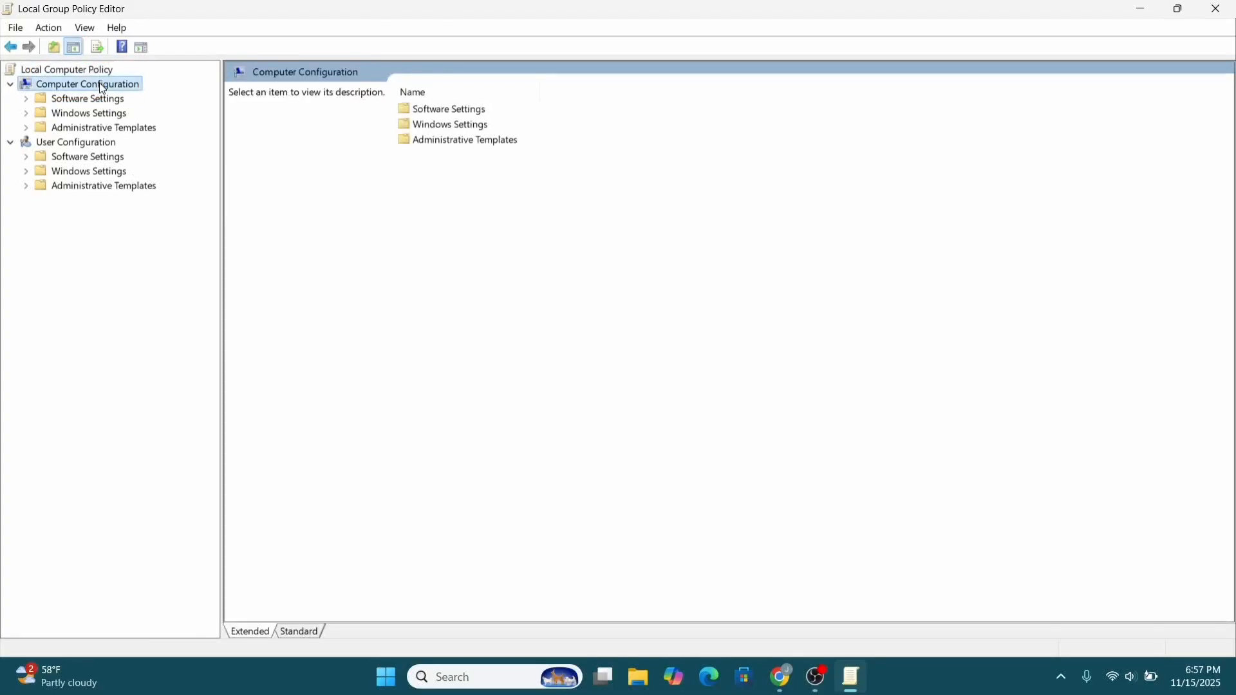
pyautogui.click(105, 131)
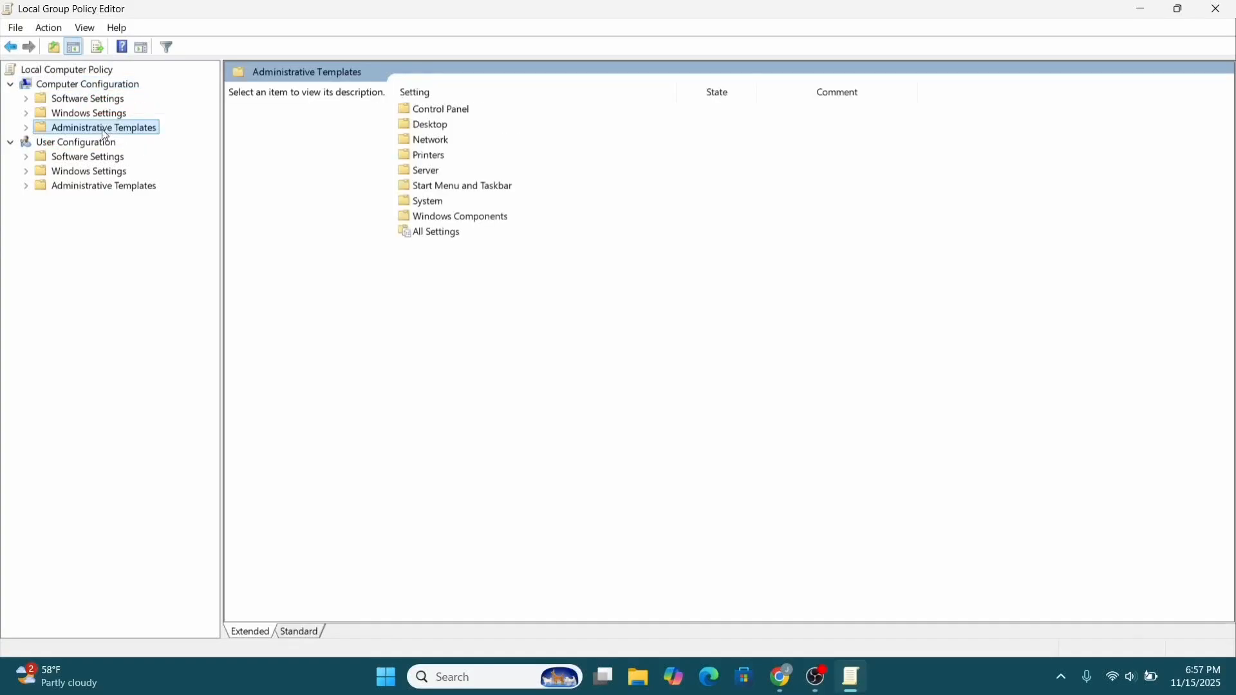
pyautogui.click(419, 219)
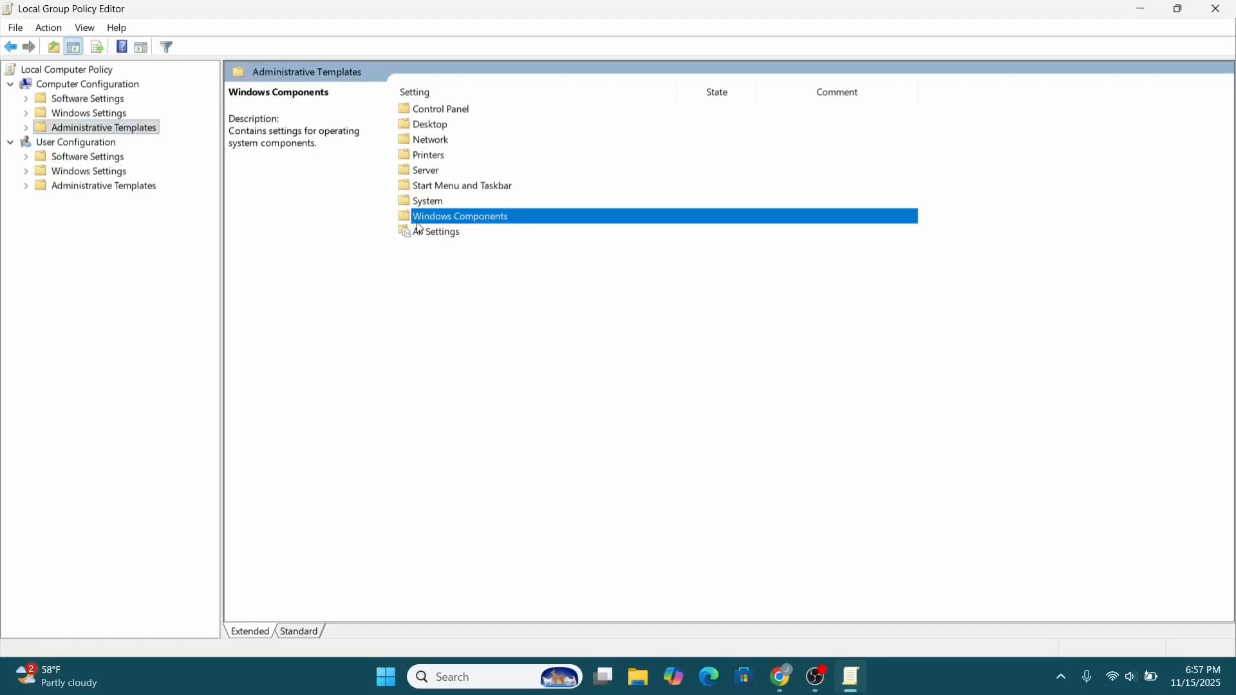
pyautogui.doubleClick(408, 218)
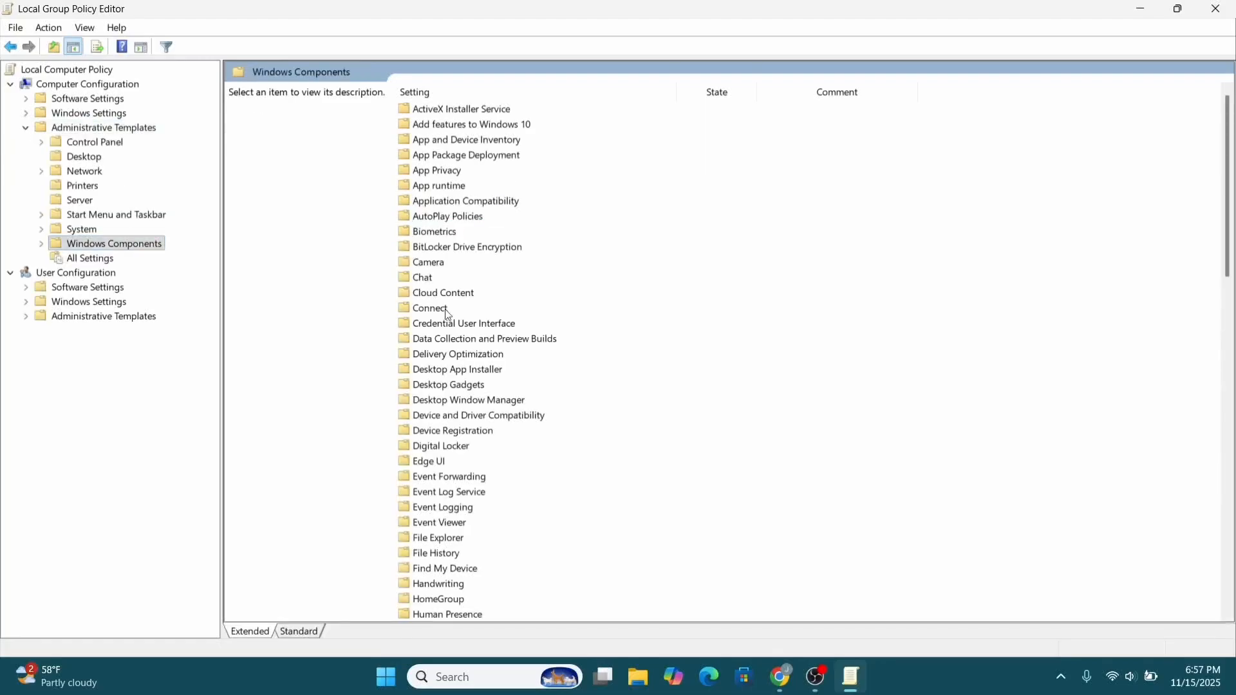
# Open the "Manage updates offered from Windows Update" folder under Windows Components > Windows Update
pyautogui.scroll(-20, 445, 313)
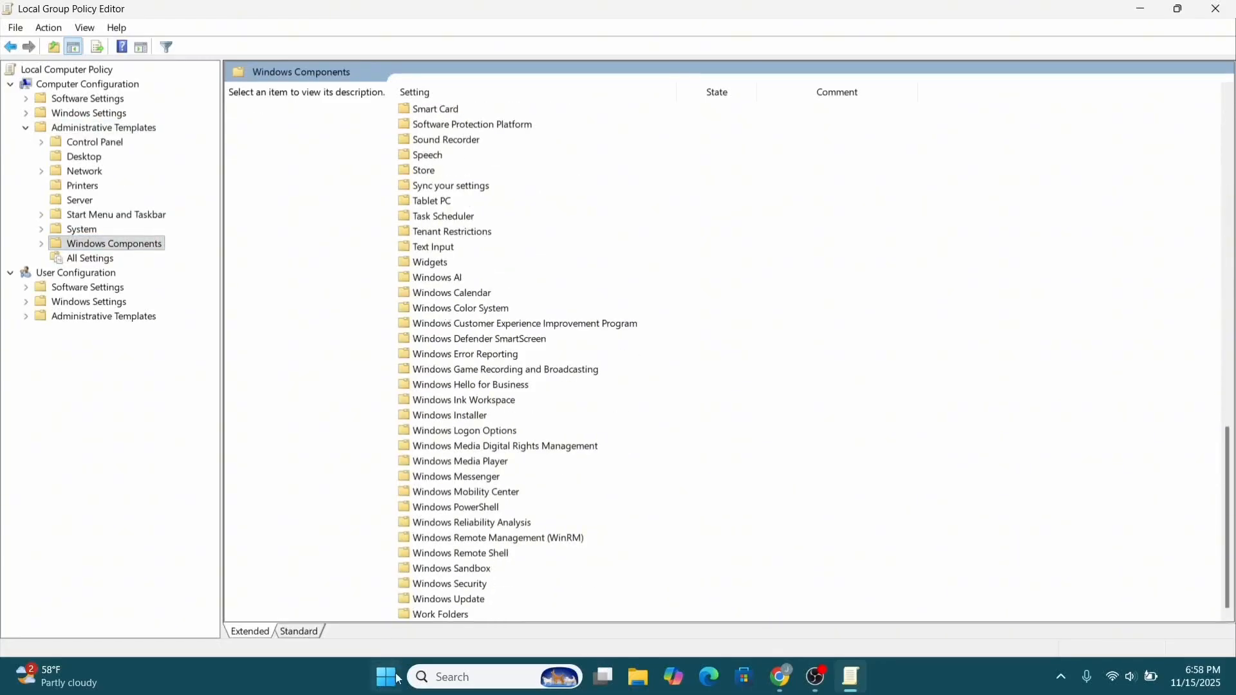
pyautogui.click(421, 602)
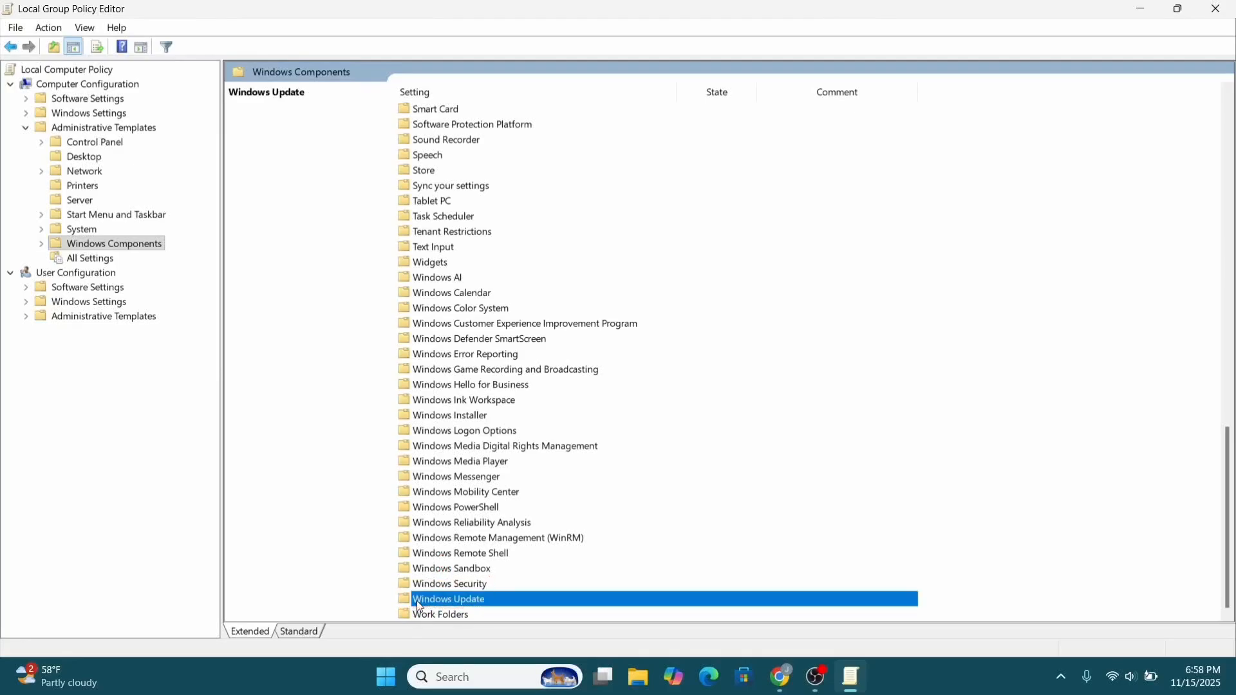
pyautogui.doubleClick(418, 603)
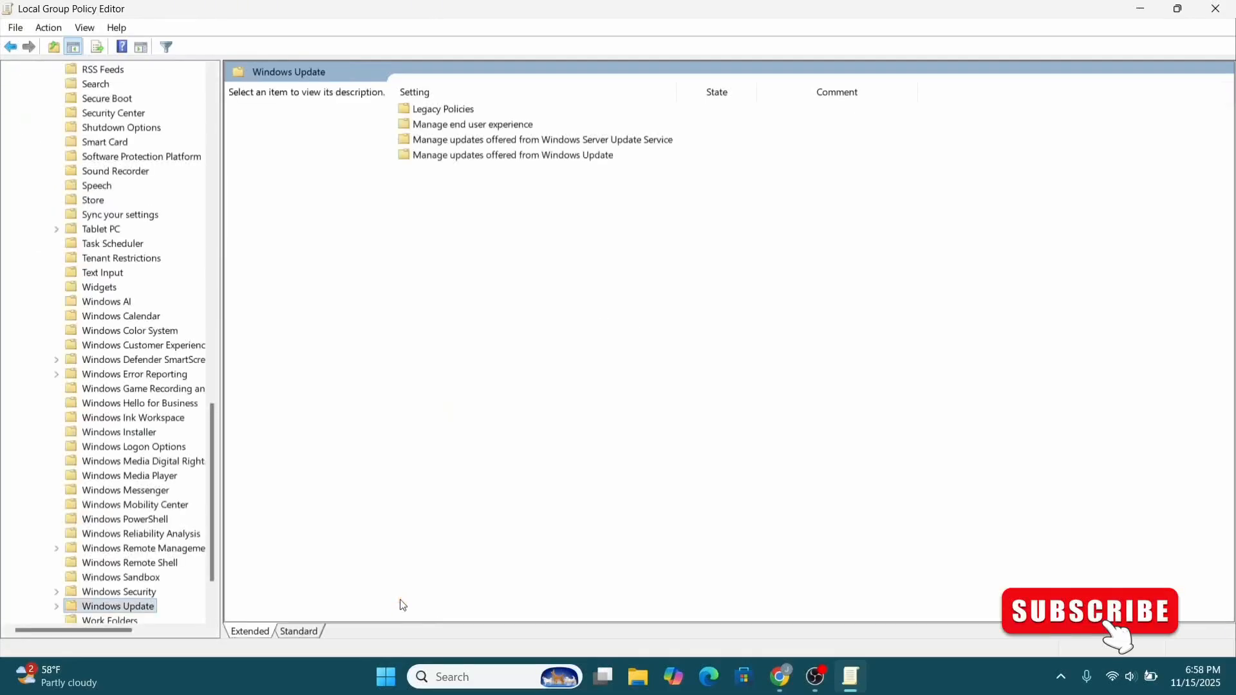
pyautogui.click(450, 158)
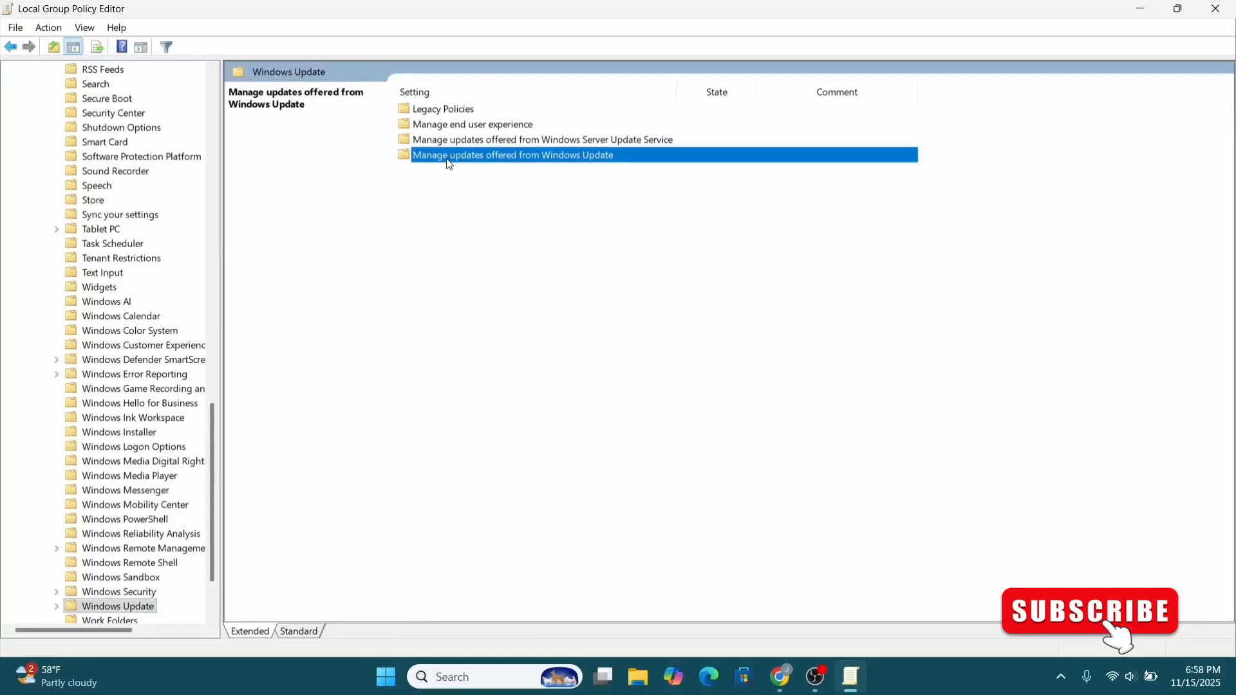
pyautogui.doubleClick(449, 157)
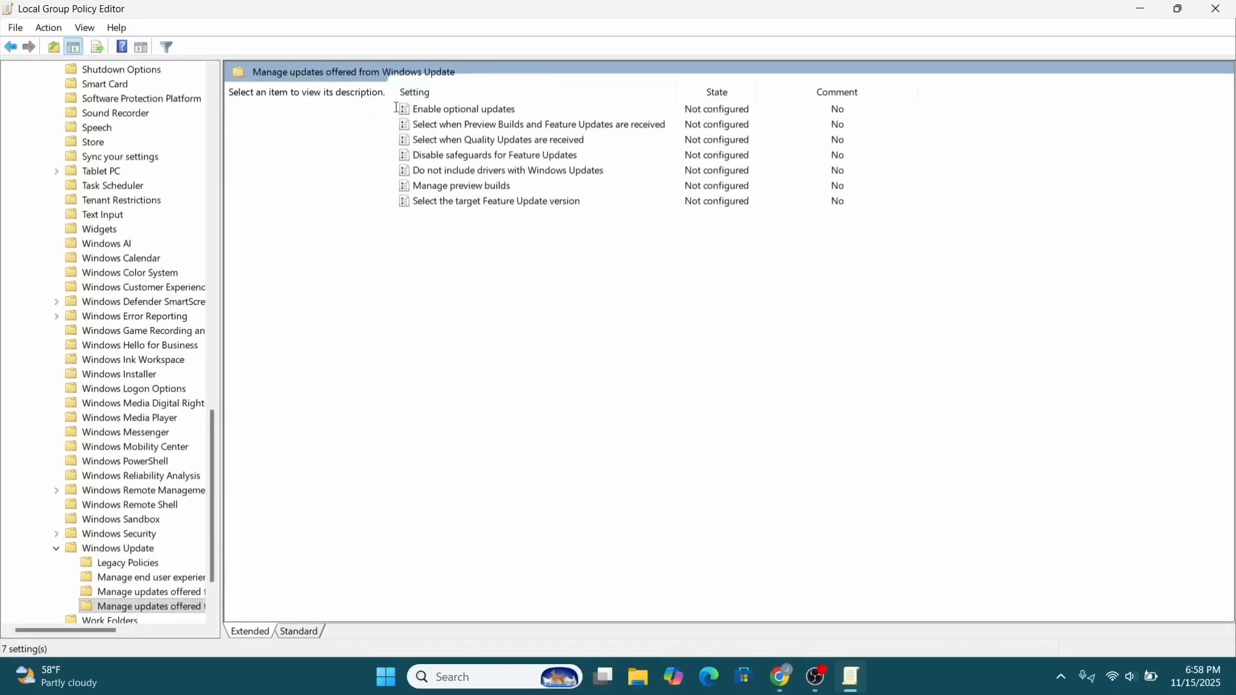
# Select the "Enable optional updates" policy to view its description, and close the Local Group Policy Editor
pyautogui.click(710, 111)
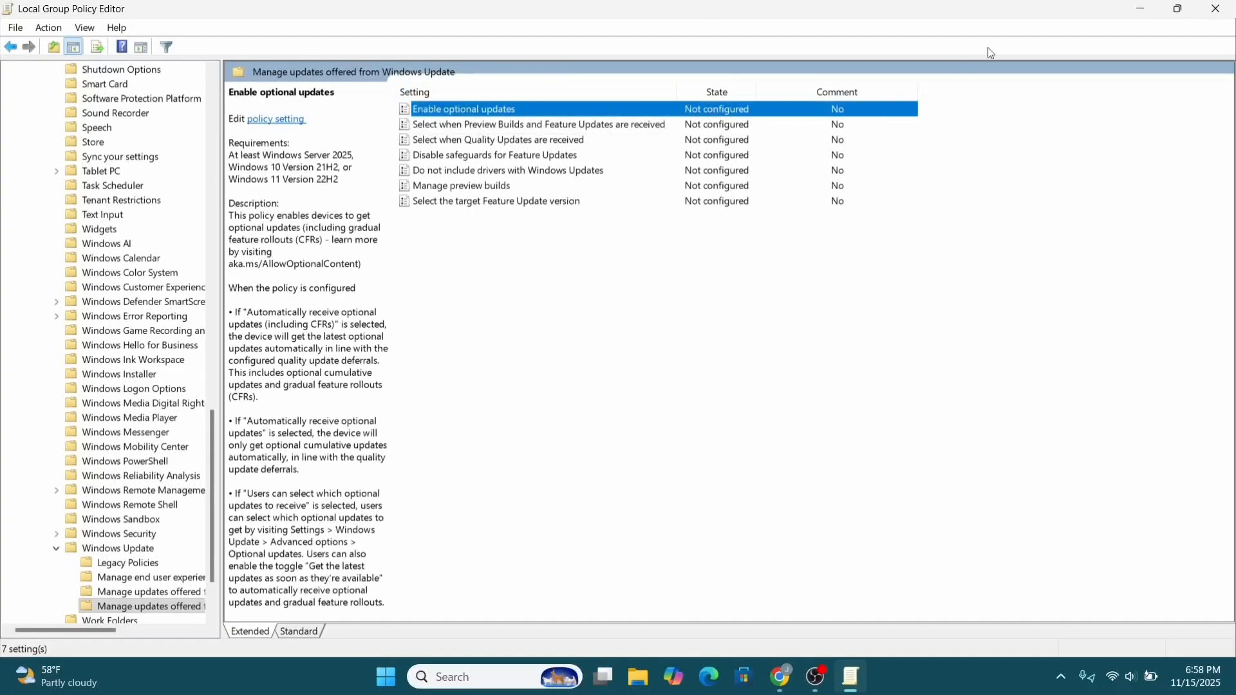
pyautogui.click(1215, 8)
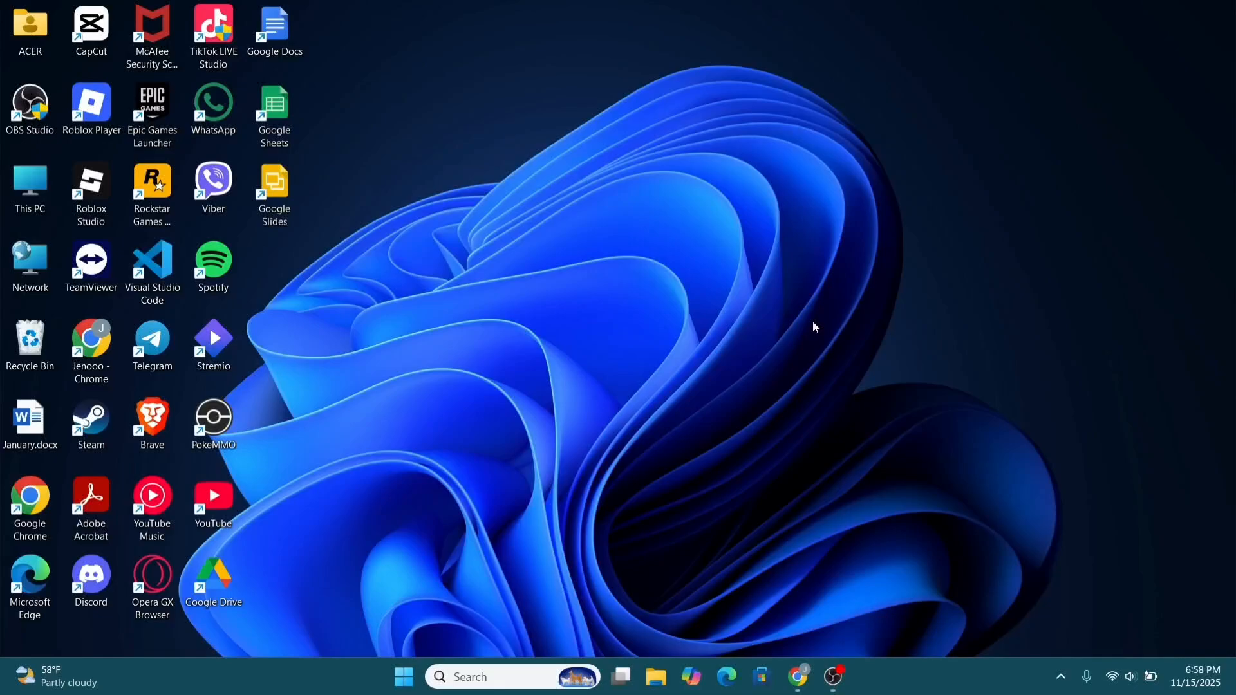
# Open Task Scheduler by running taskschd.msc, and maximize its window
pyautogui.press('super+r')
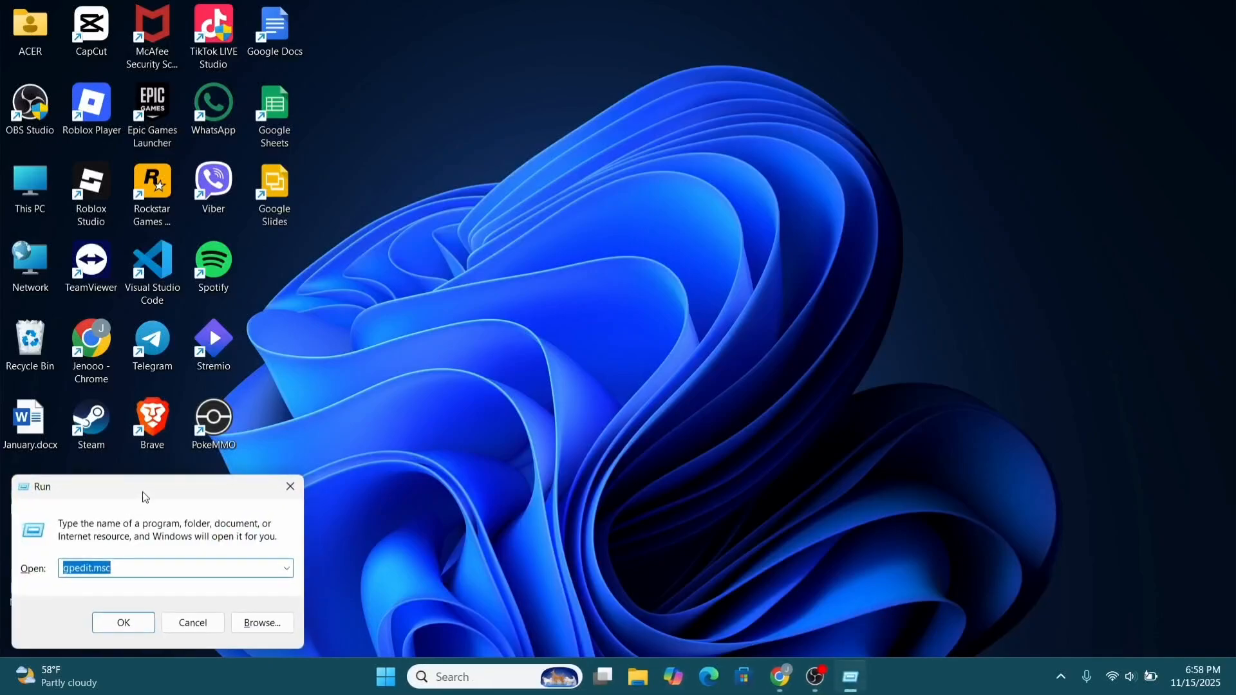
pyautogui.moveTo(145, 497); pyautogui.dragTo(643, 243)
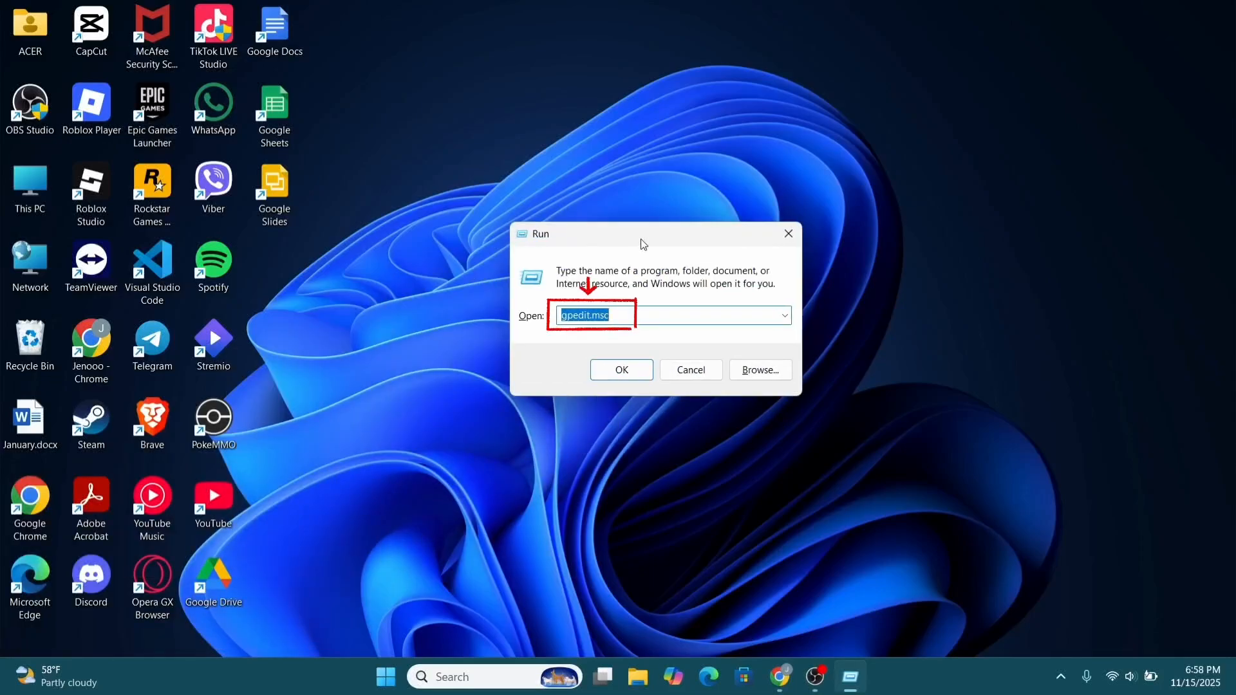
pyautogui.write('task')
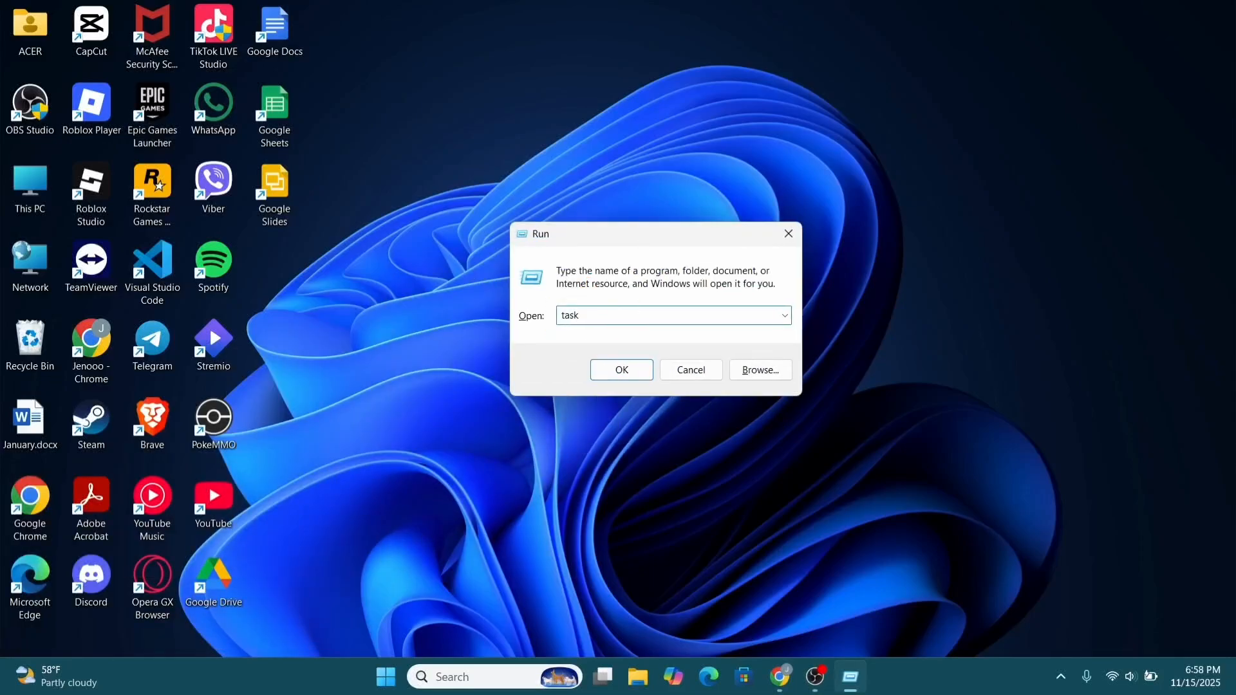
pyautogui.write('schd.msc')
pyautogui.press('Return')
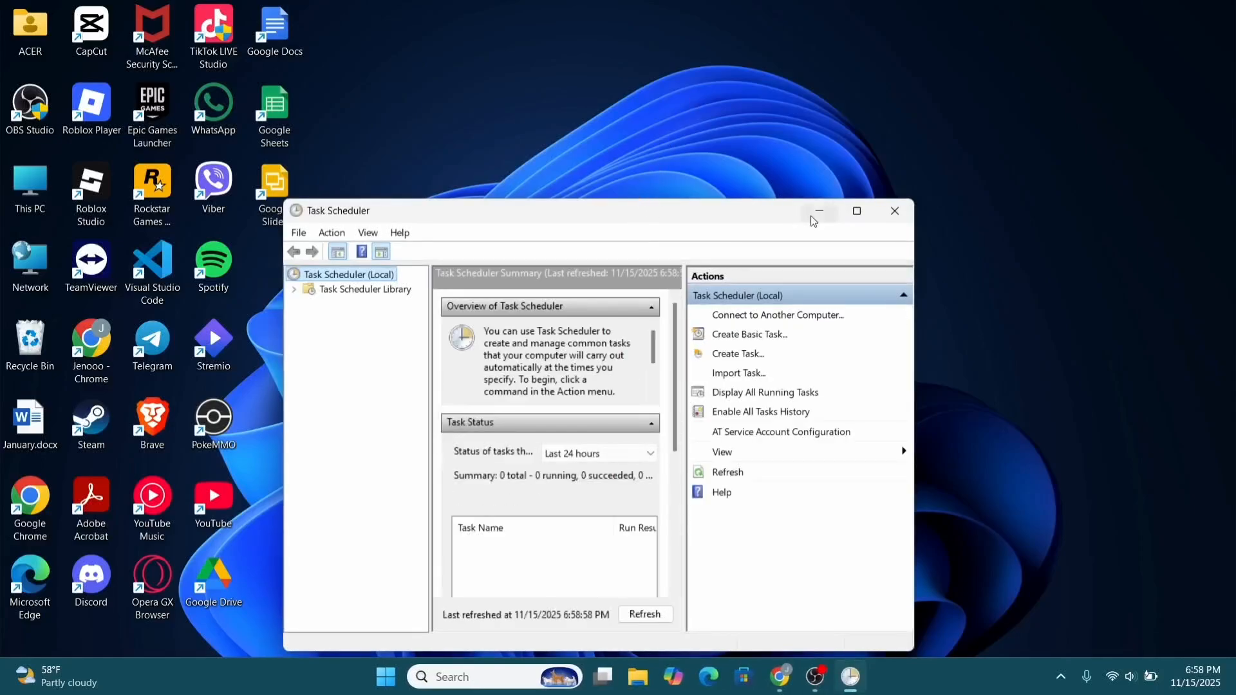
pyautogui.click(857, 211)
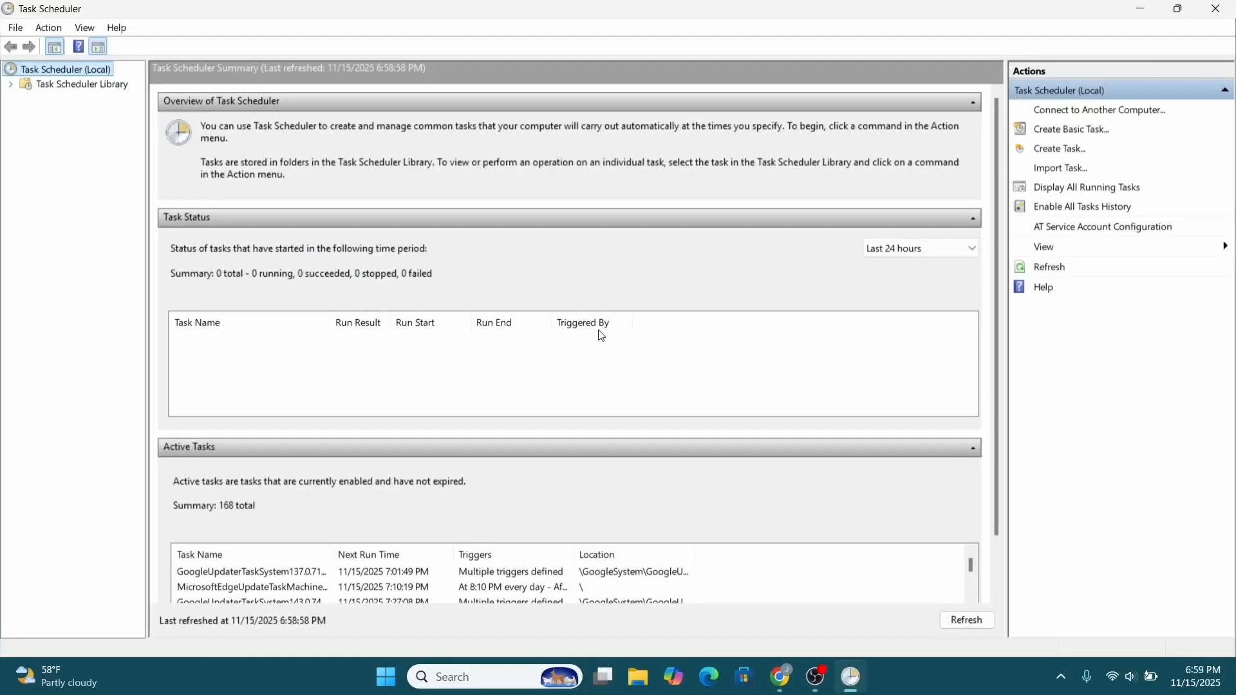
# View the tasks in the WindowsUpdate folder under Task Scheduler Library > Microsoft > Windows, and close Task Scheduler
pyautogui.click(115, 86)
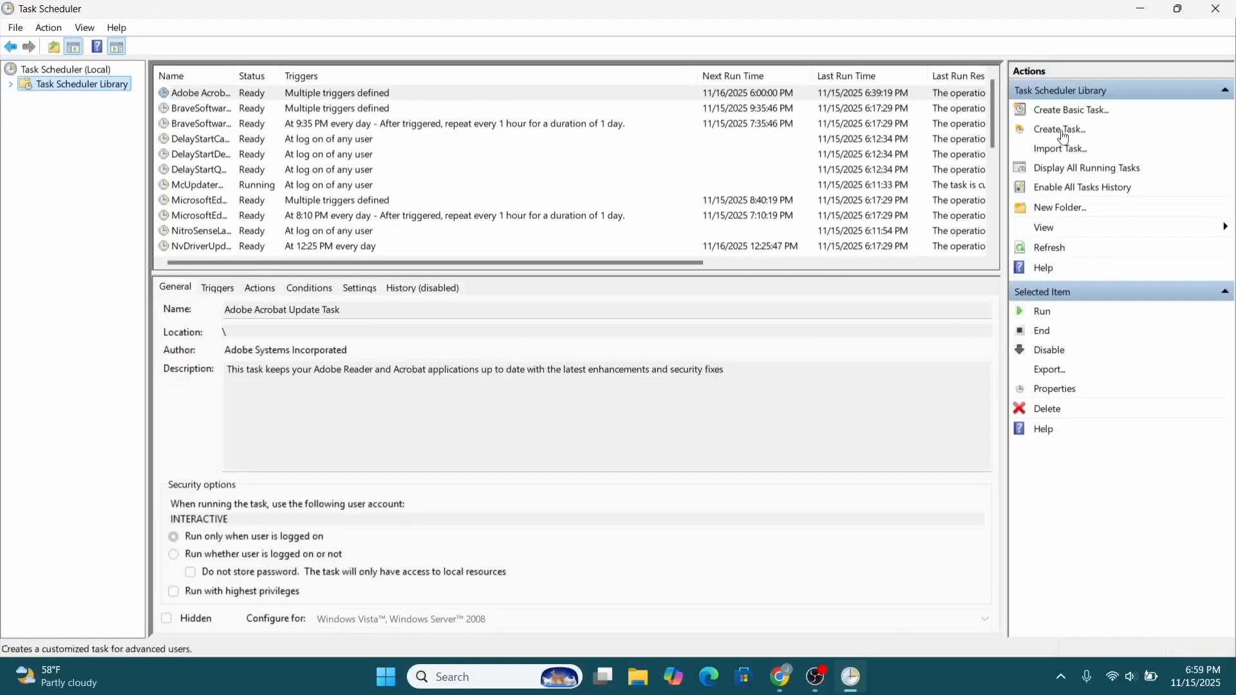
pyautogui.click(11, 84)
pyautogui.click(65, 129)
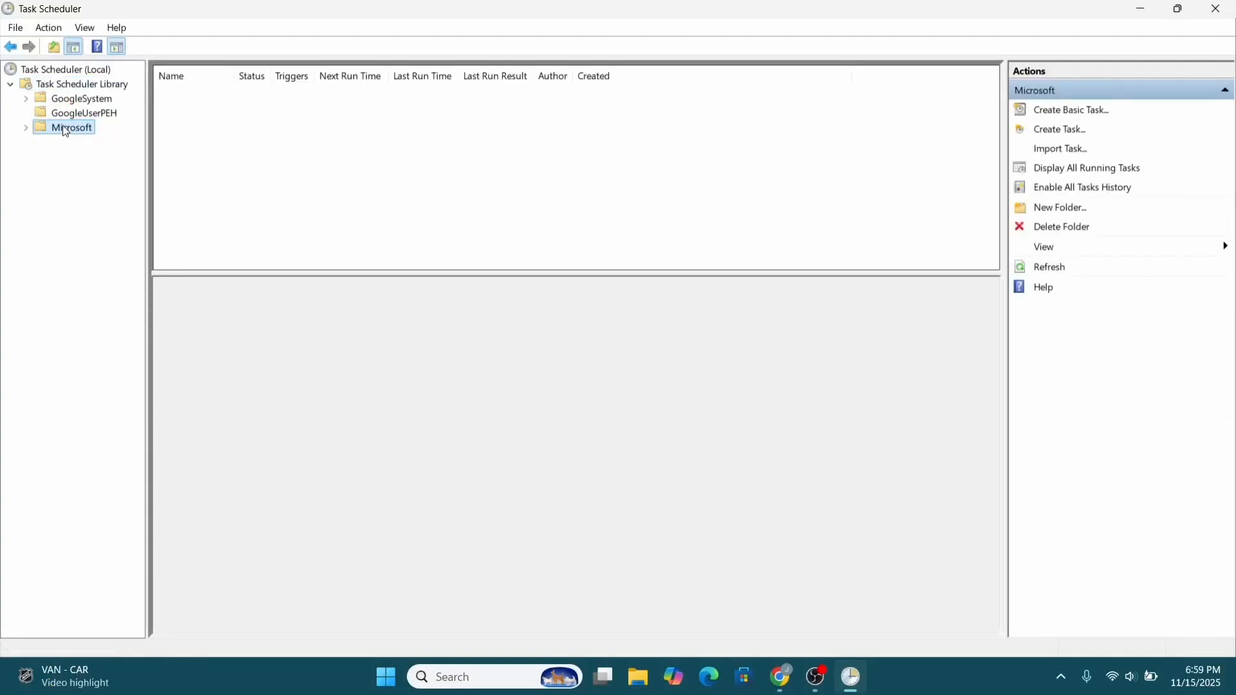
pyautogui.click(27, 129)
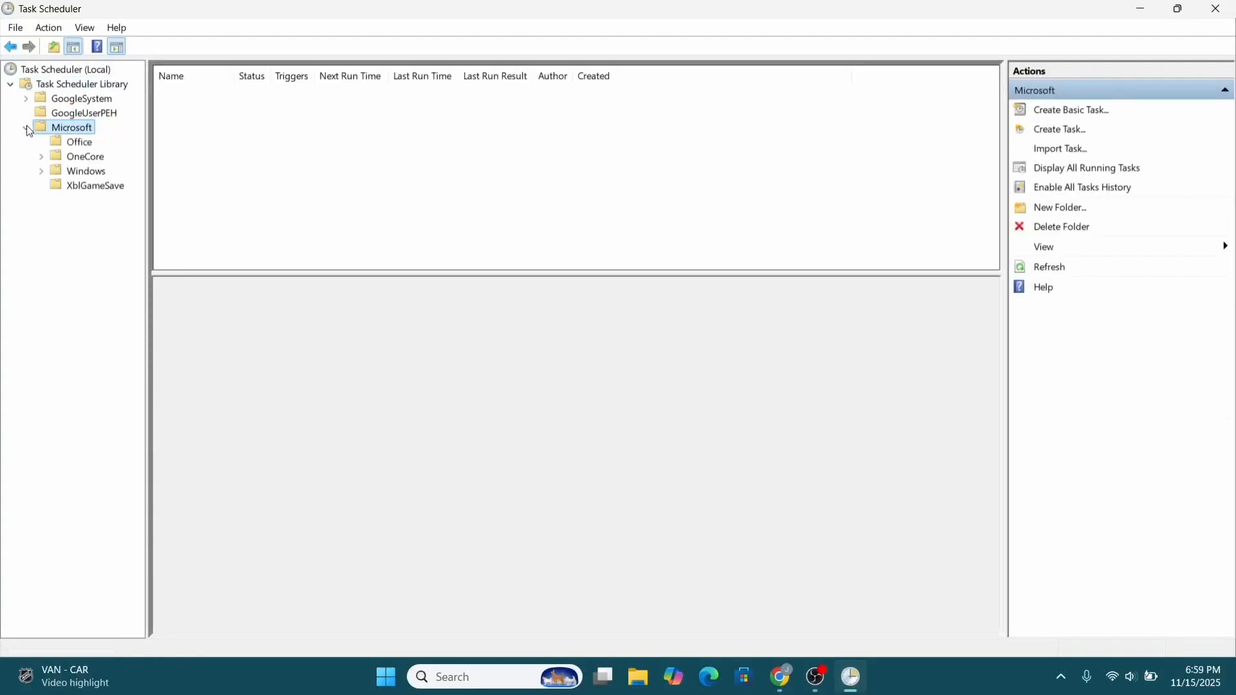
pyautogui.click(96, 175)
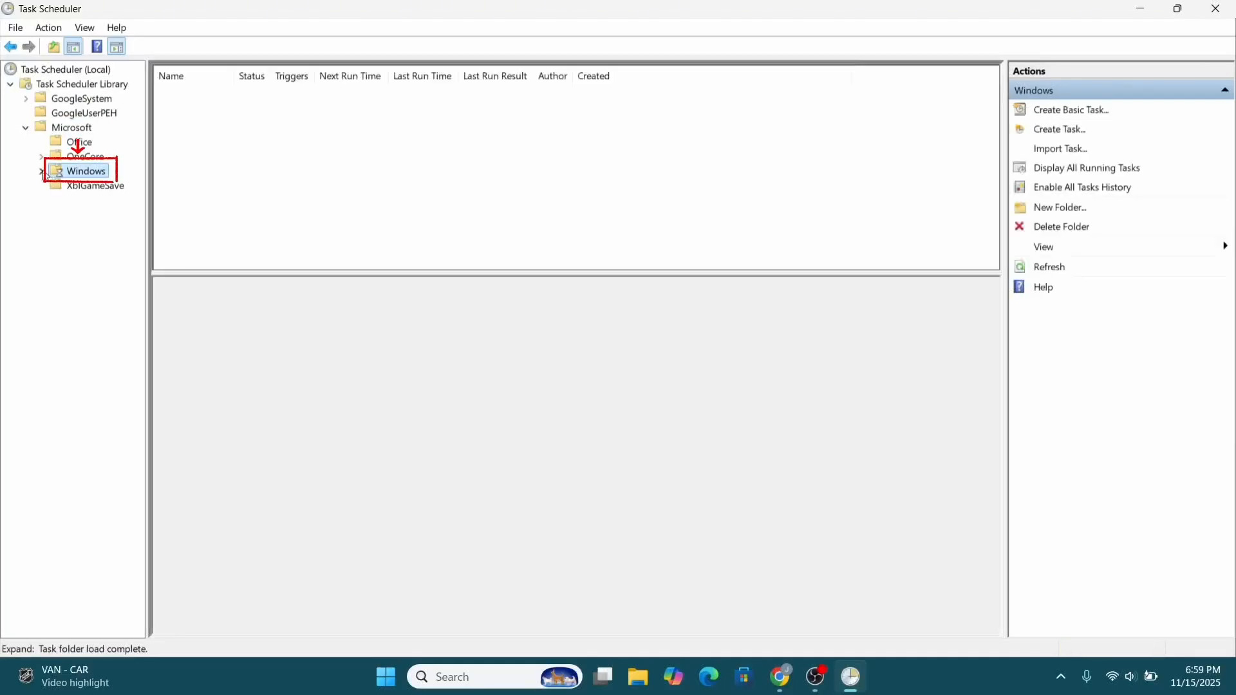
pyautogui.click(45, 175)
pyautogui.scroll(-20, 45, 175)
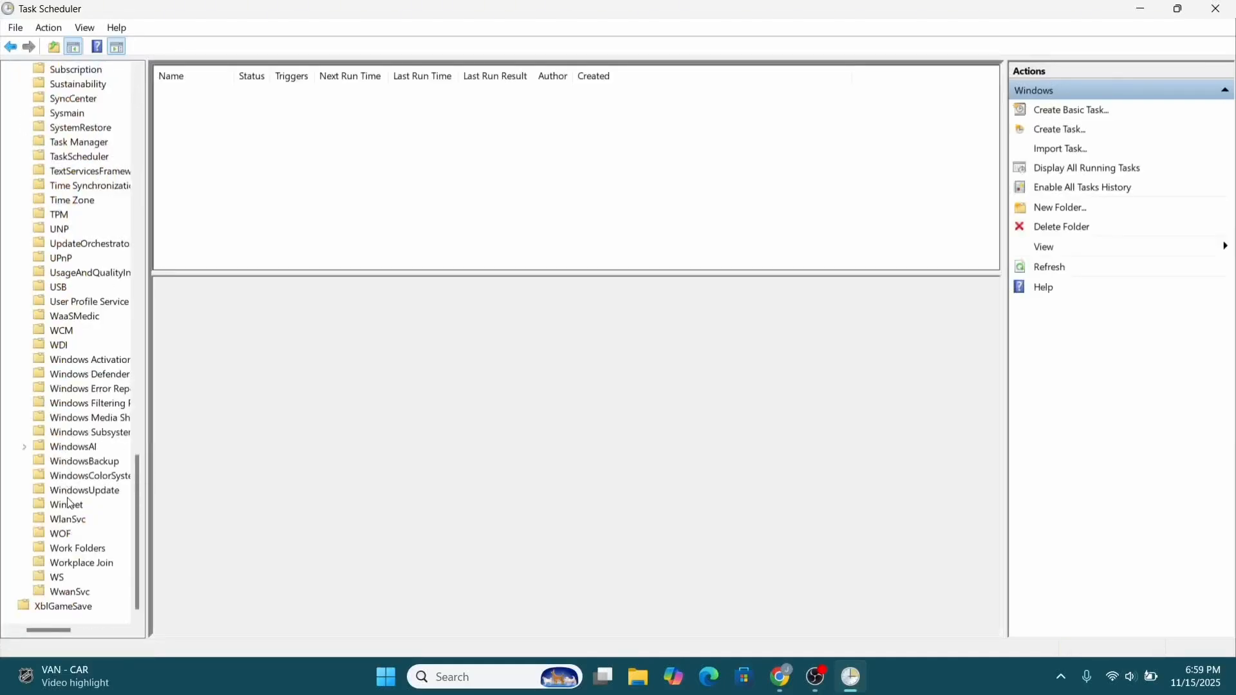
pyautogui.click(73, 491)
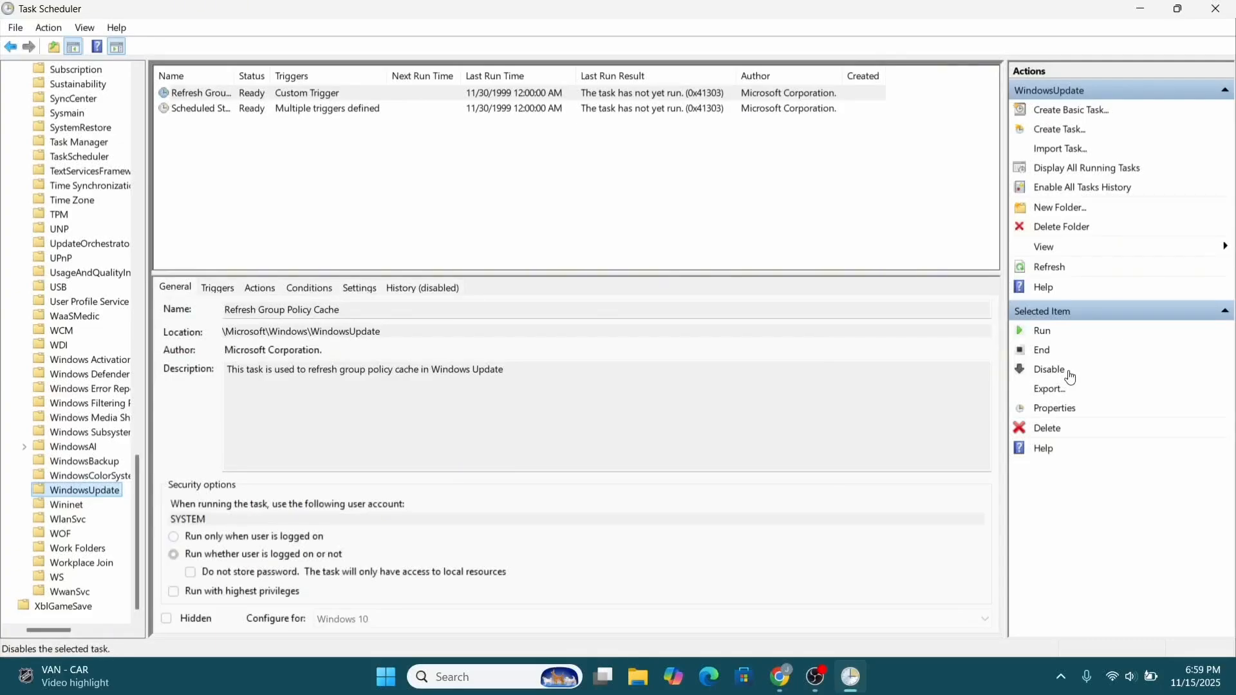
pyautogui.click(1218, 9)
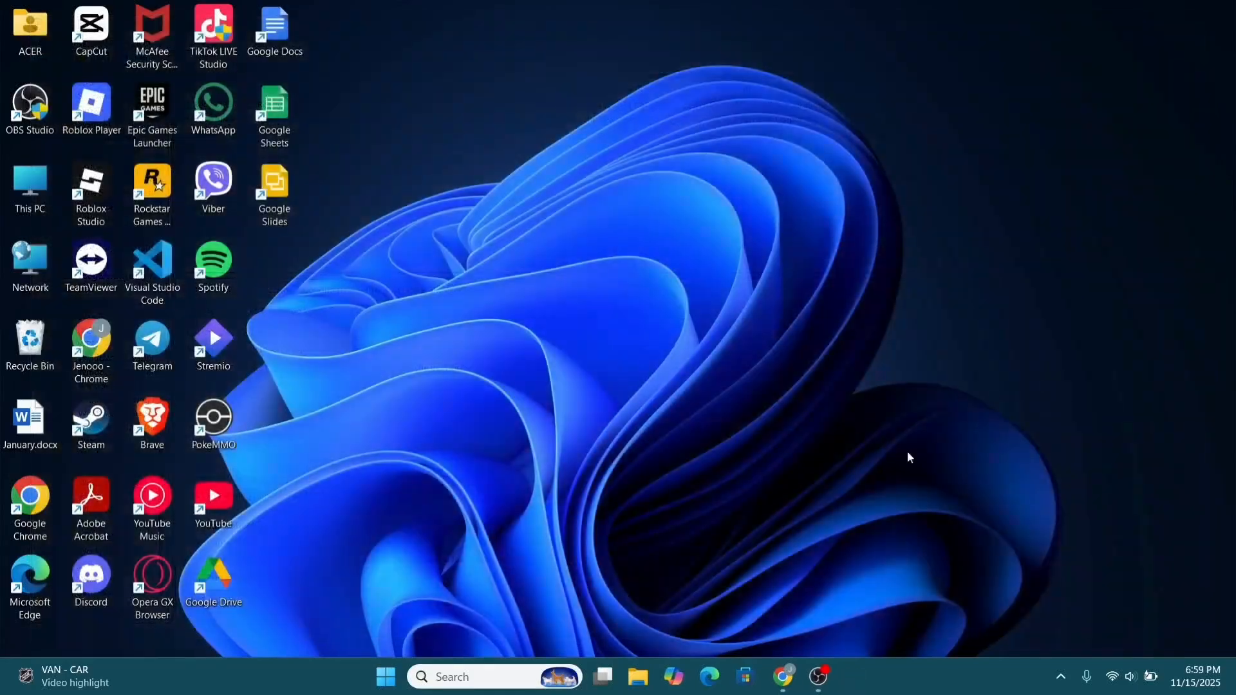